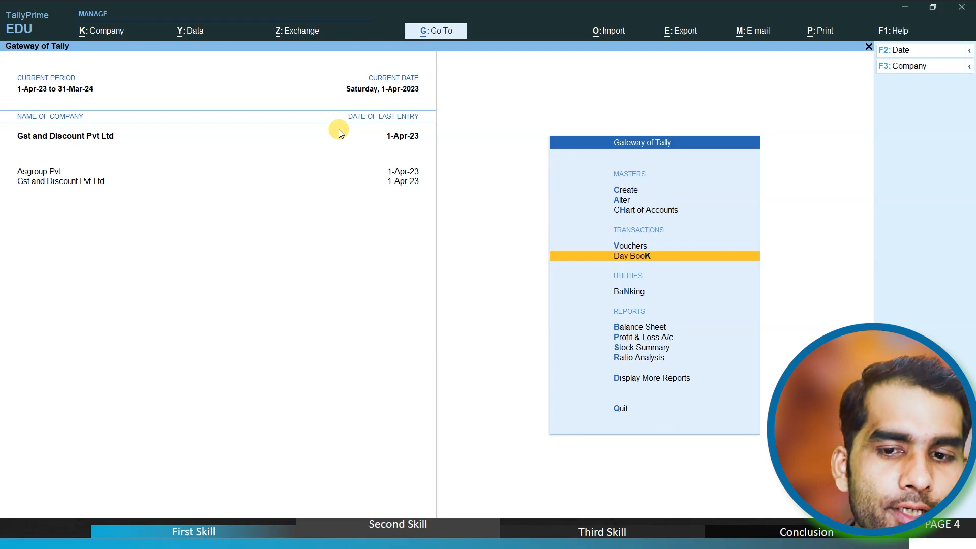
left_click(931, 10)
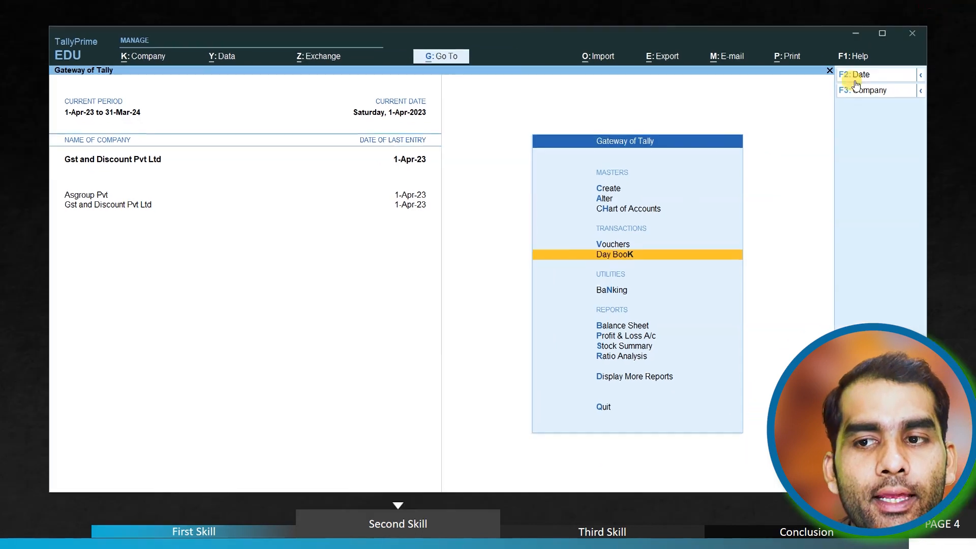
left_click(883, 34)
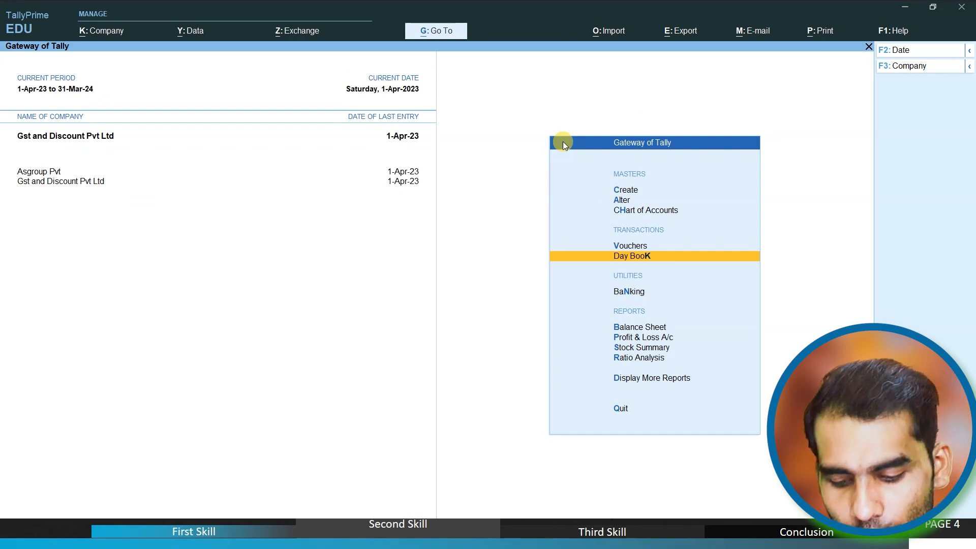
Open the company features of Gst and Discount Pvt Ltd and review its GST registration details without altering them
key("F11")
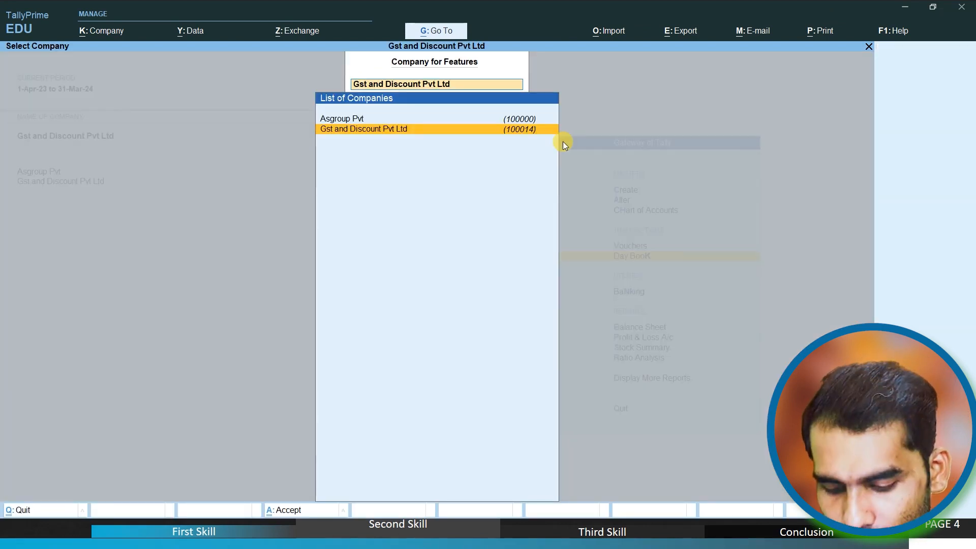
key("Return")
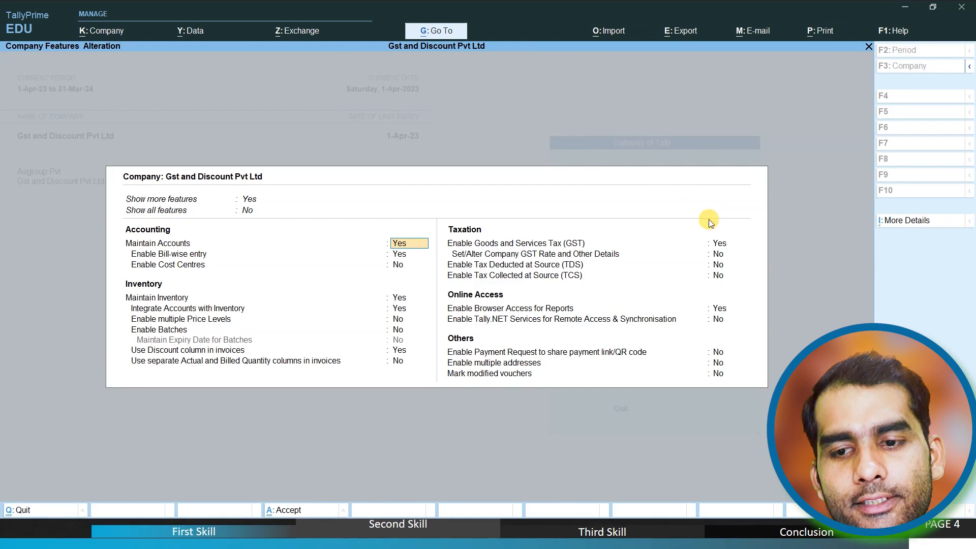
left_click(723, 243)
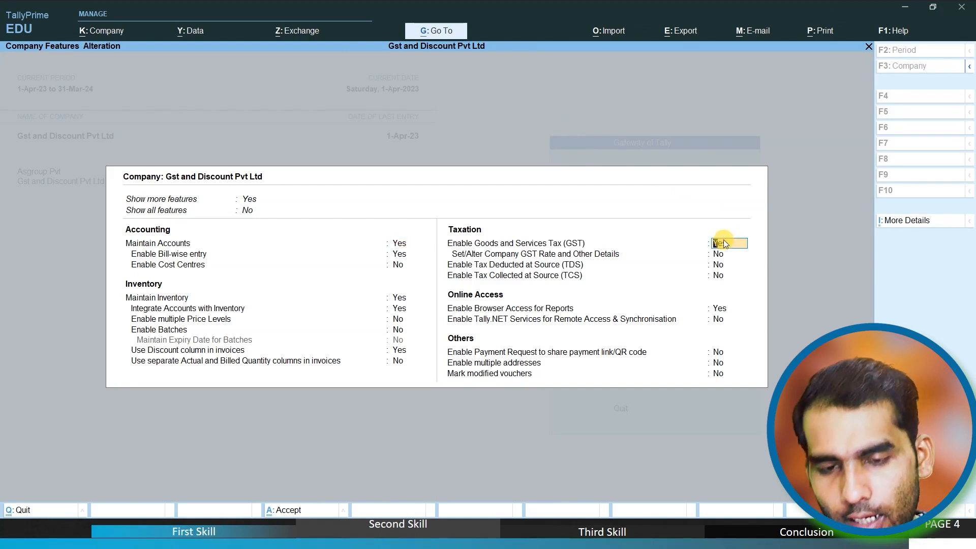
key("Return")
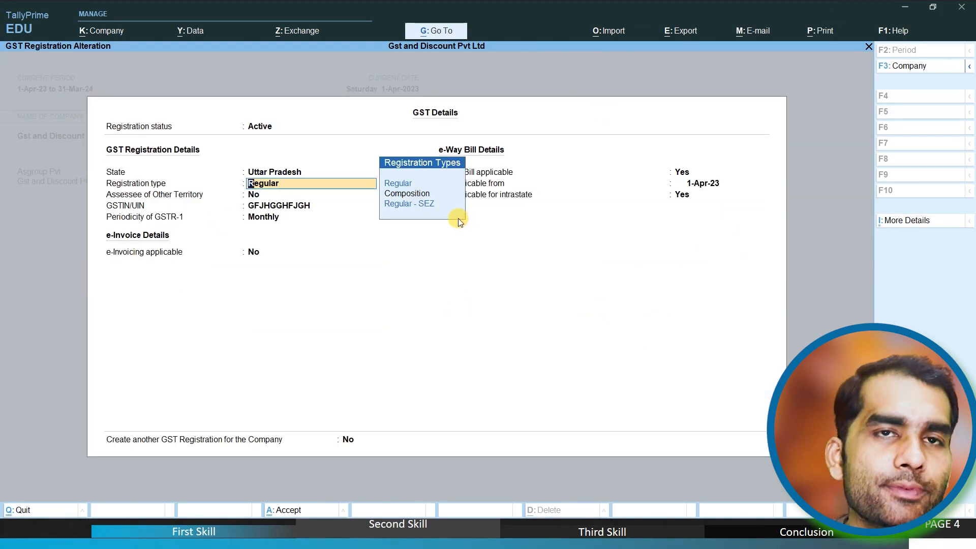
key("Escape")
key("Escape")
key("y")
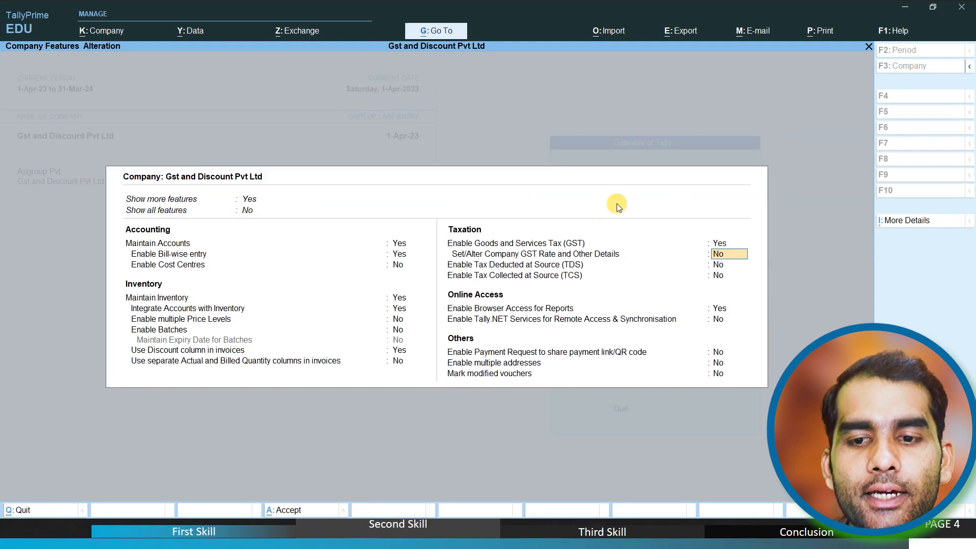
Review the company's GST rate and other details, then leave the company features without saving
type("y")
key("Return")
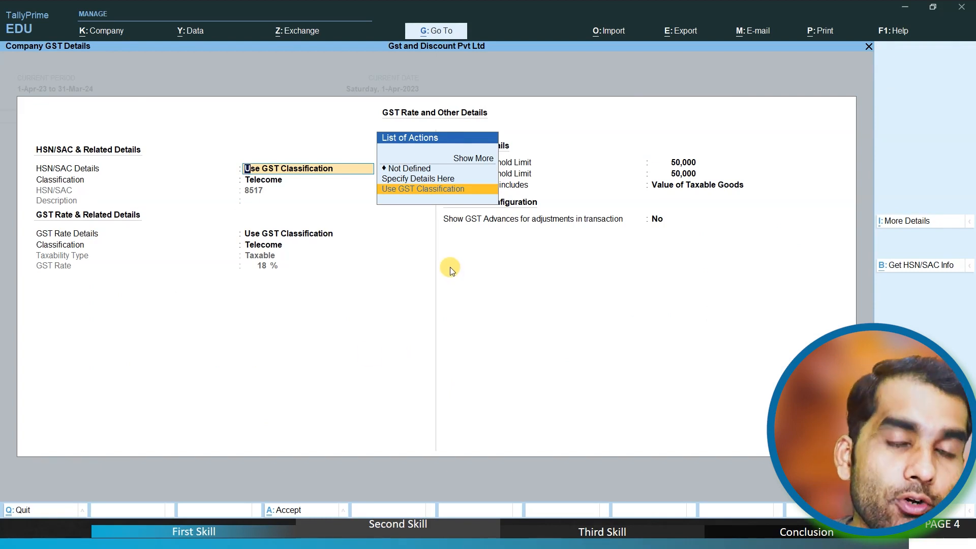
key("Escape")
key("Escape")
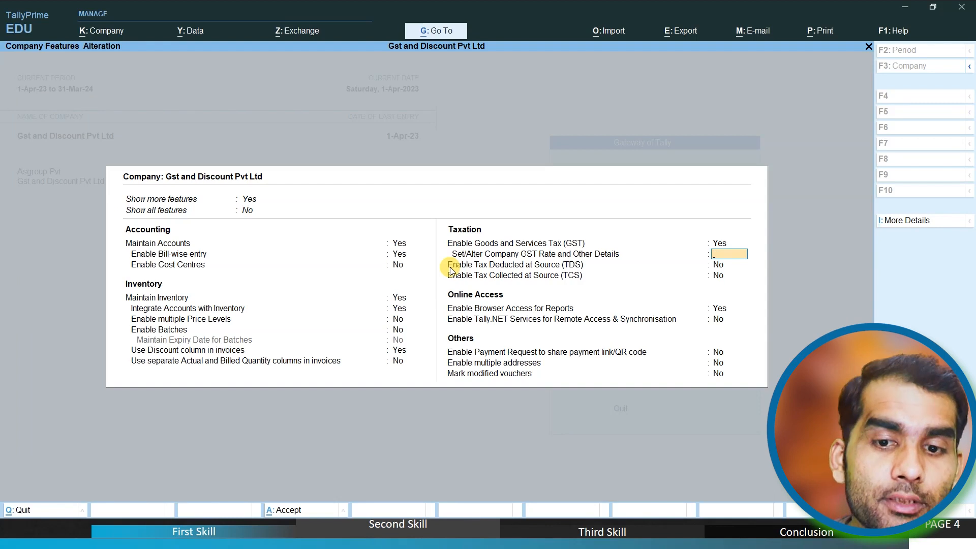
key("Escape")
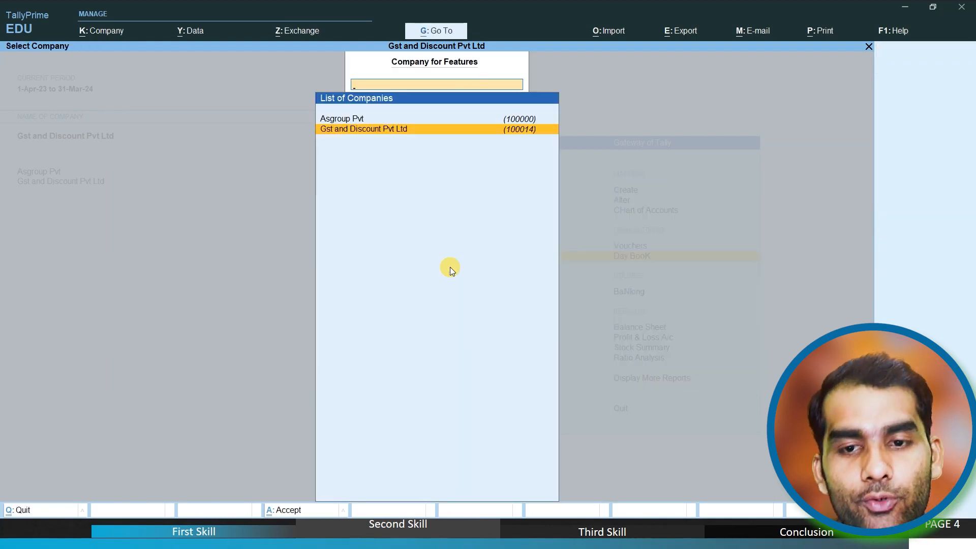
key("Escape")
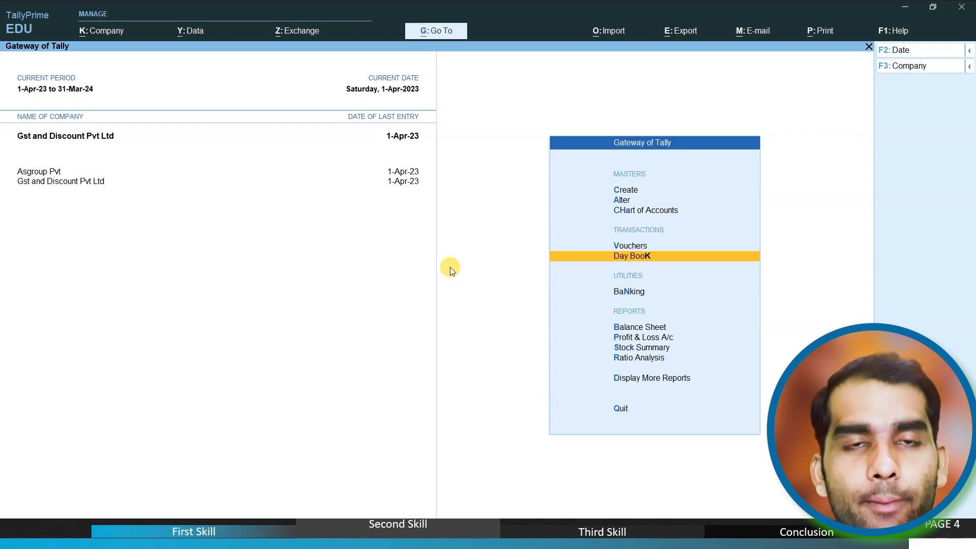
Start creating a ledger named Machine under the Fixed Assets group
key("Up")
key("Up")
key("Up")
key("Up")
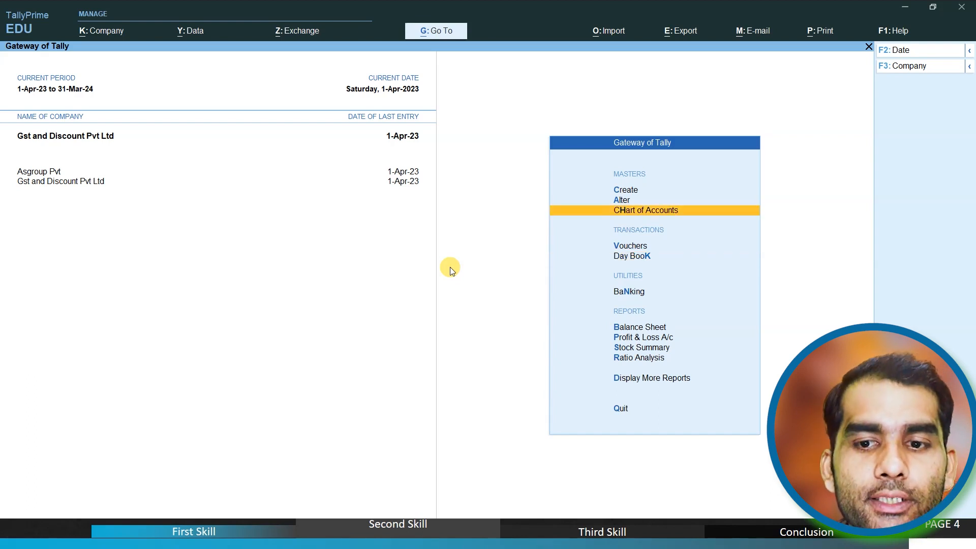
key("Return")
key("Down")
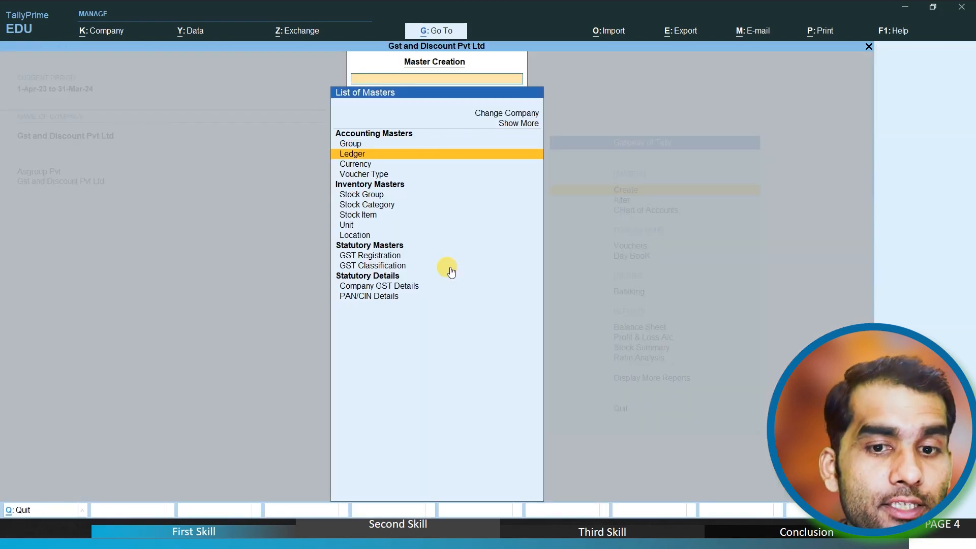
key("Return")
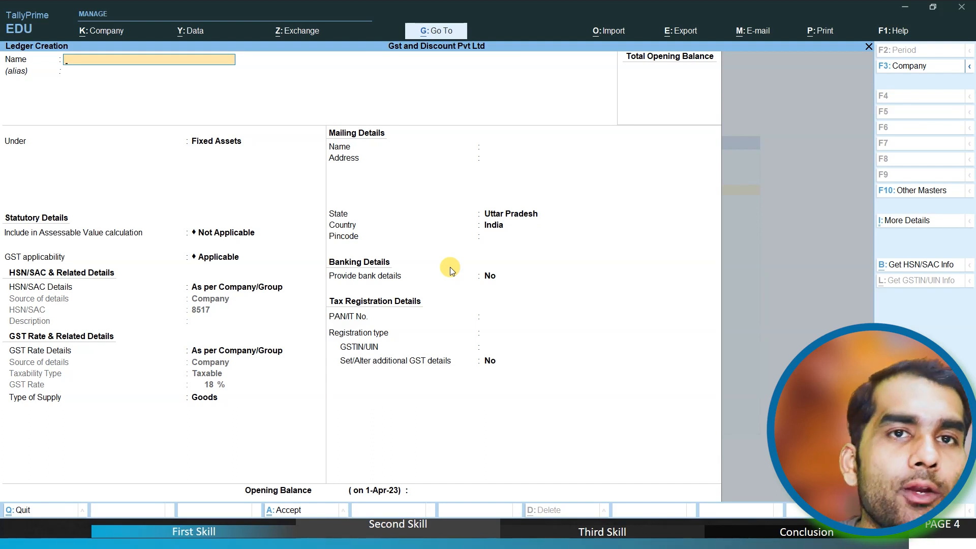
type("Machi")
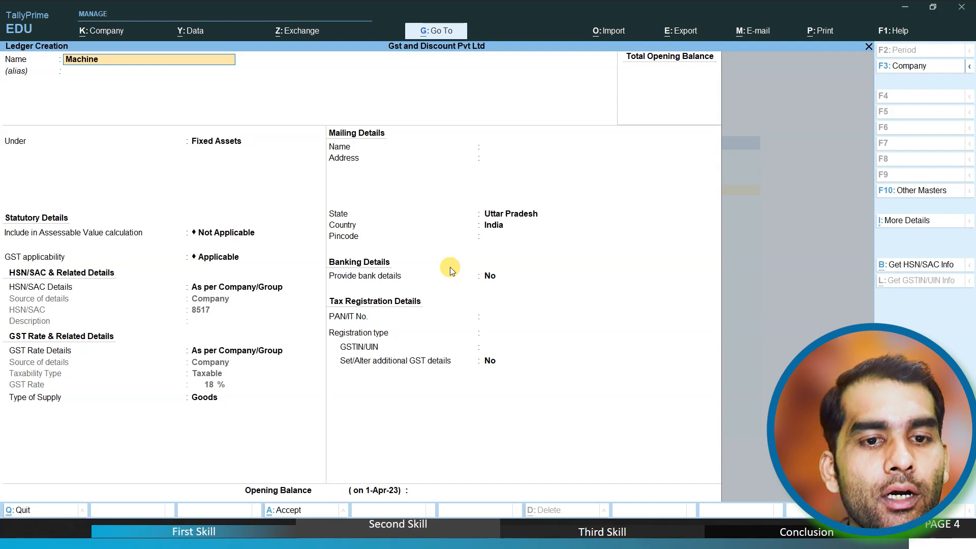
type("ne")
key("Return")
key("Return")
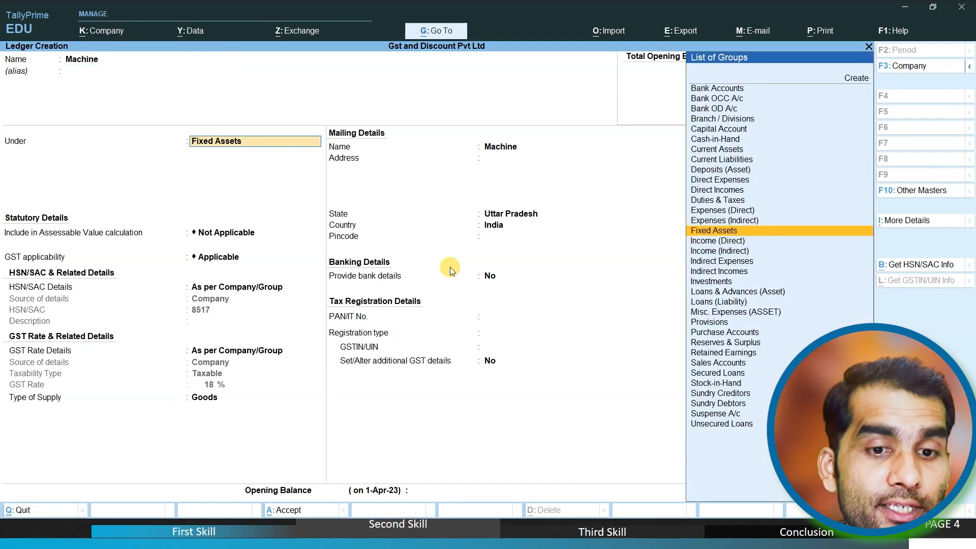
key("Return")
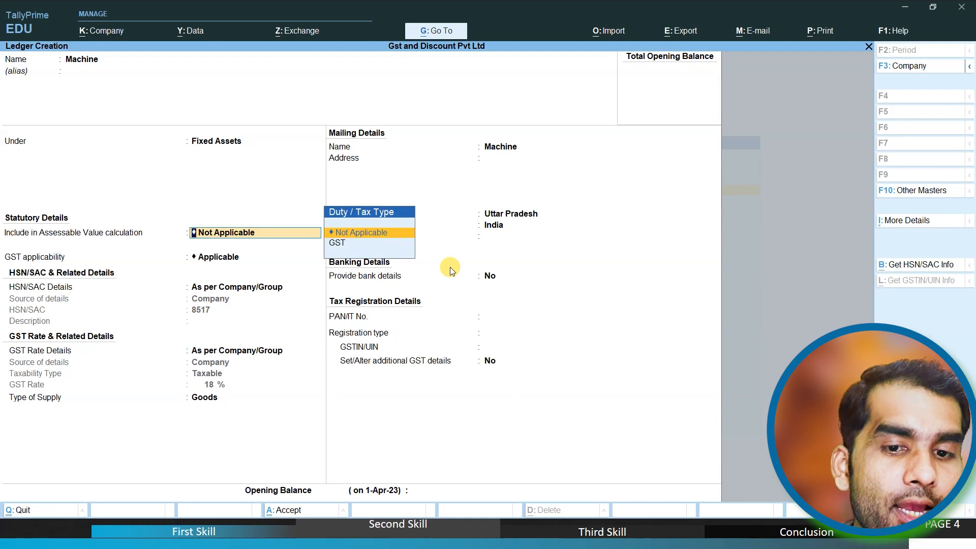
Leave the Machine ledger out of assessable value calculation and set its GST applicability to Not Applicable
key("Return")
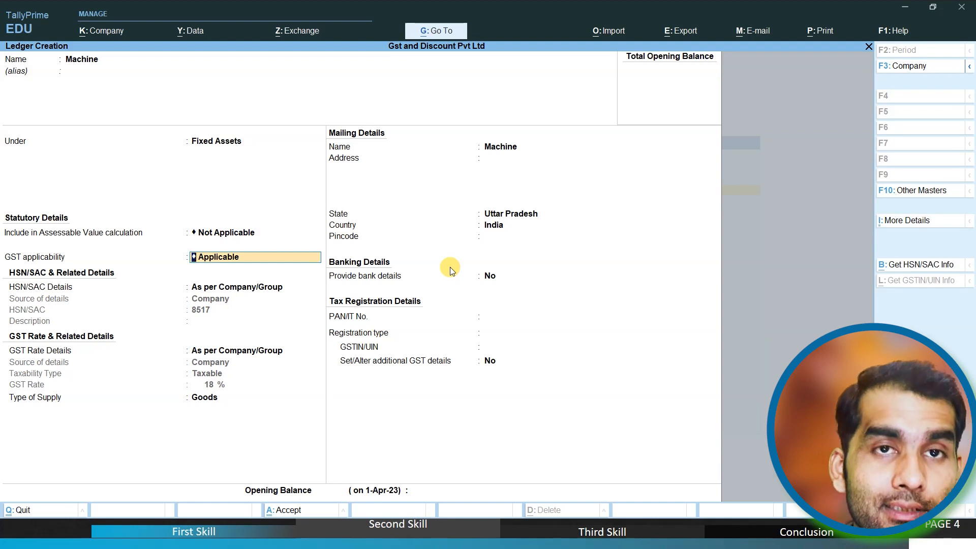
type("n")
key("Return")
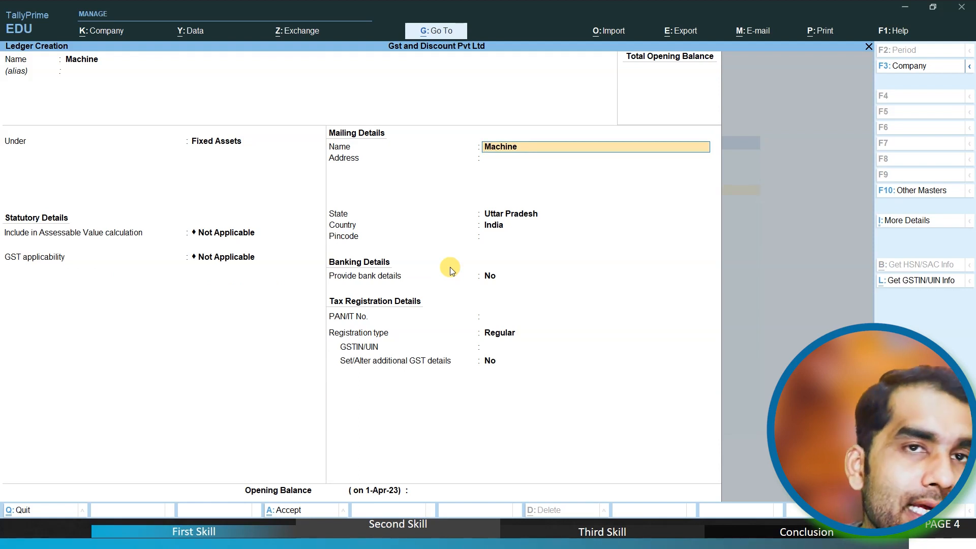
Try including the Machine ledger in assessable value calculation for GST, then set it back to Not Applicable
left_click(212, 234)
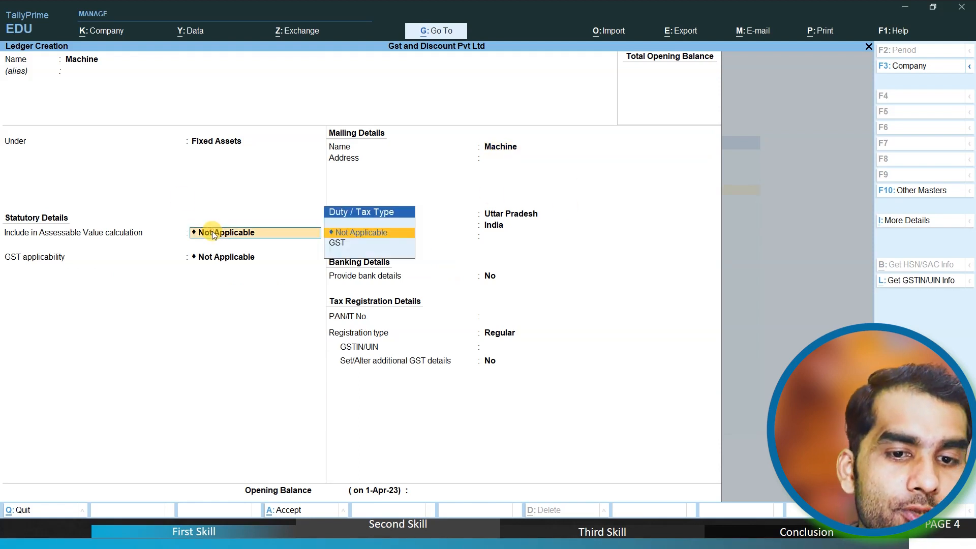
key("Down")
key("Return")
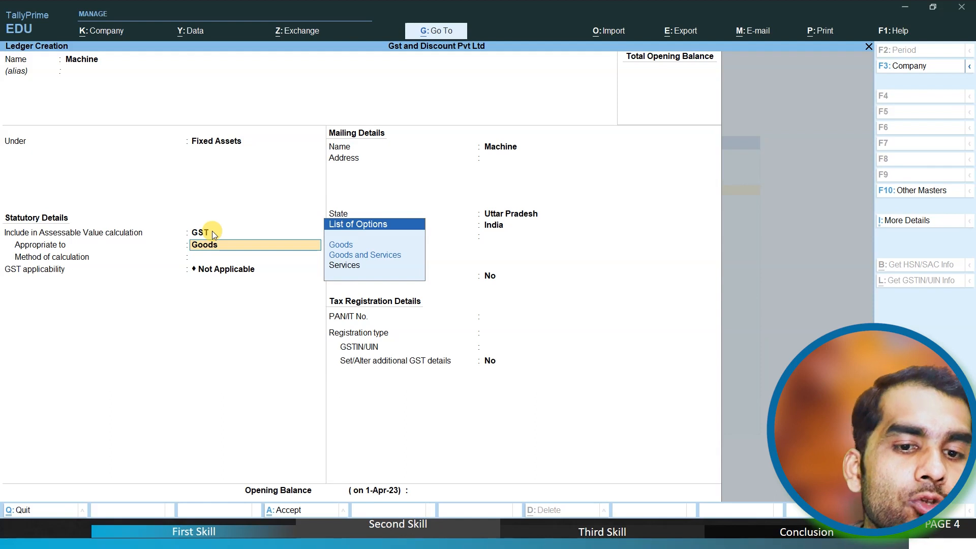
key("BackSpace")
key("Up")
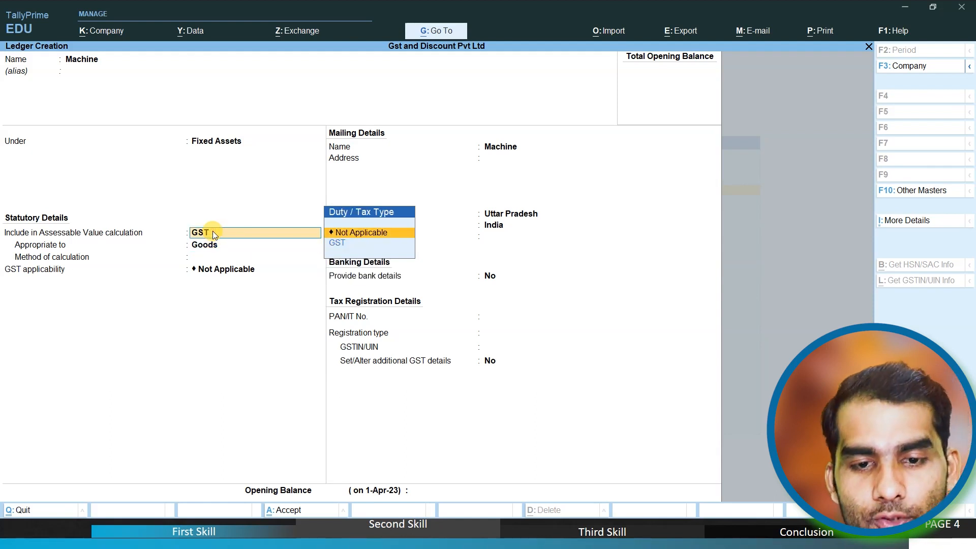
key("Return")
Set GST applicability to Applicable and HSN/SAC details to Specify Details Here, leaving the code and description blank
key("Up")
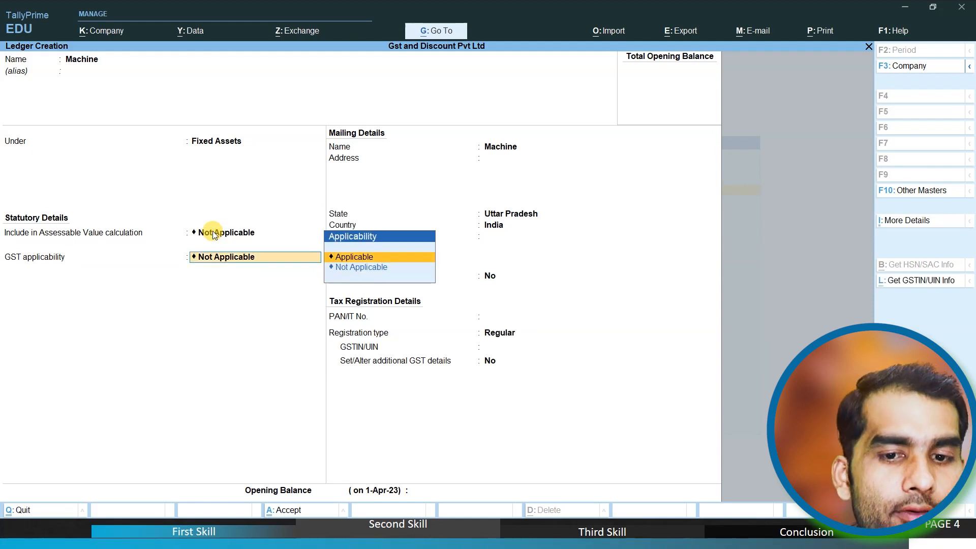
key("Return")
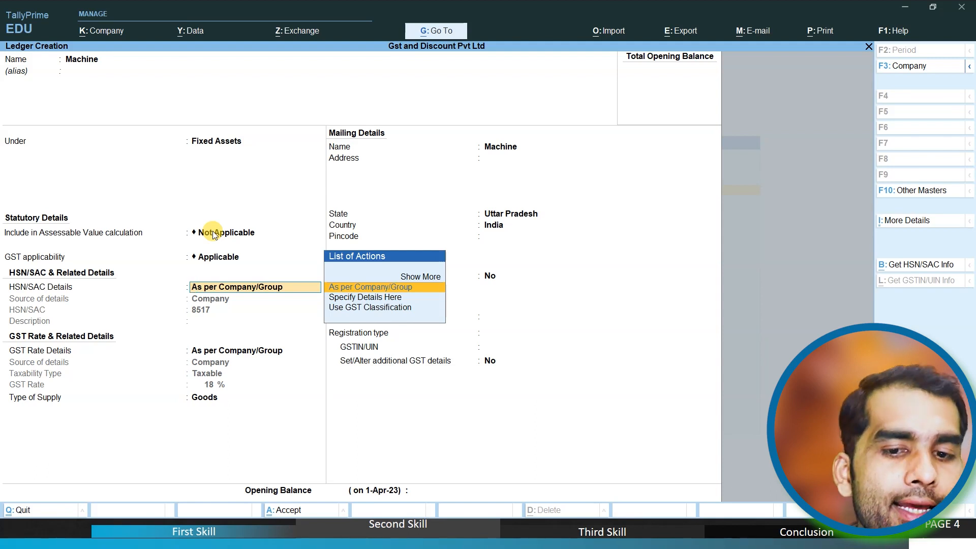
key("Down")
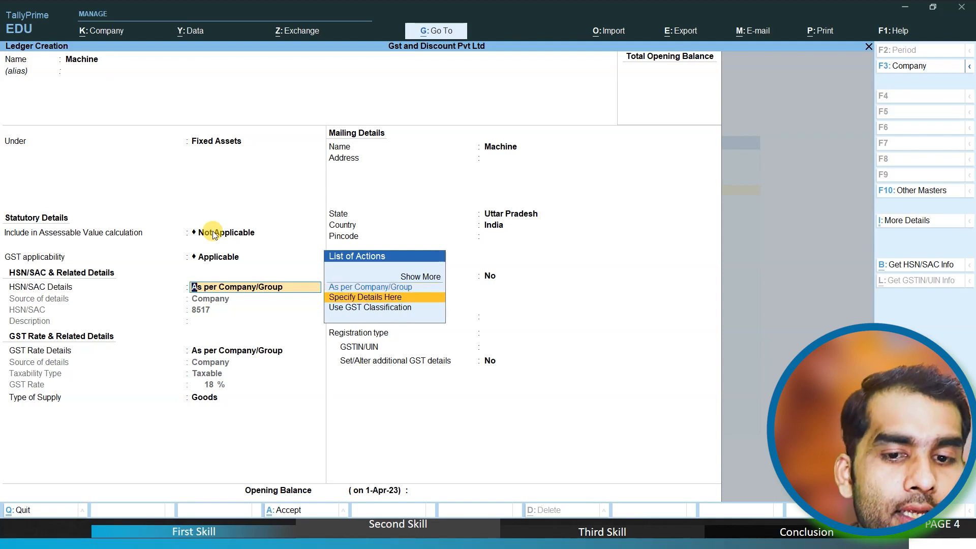
key("Return")
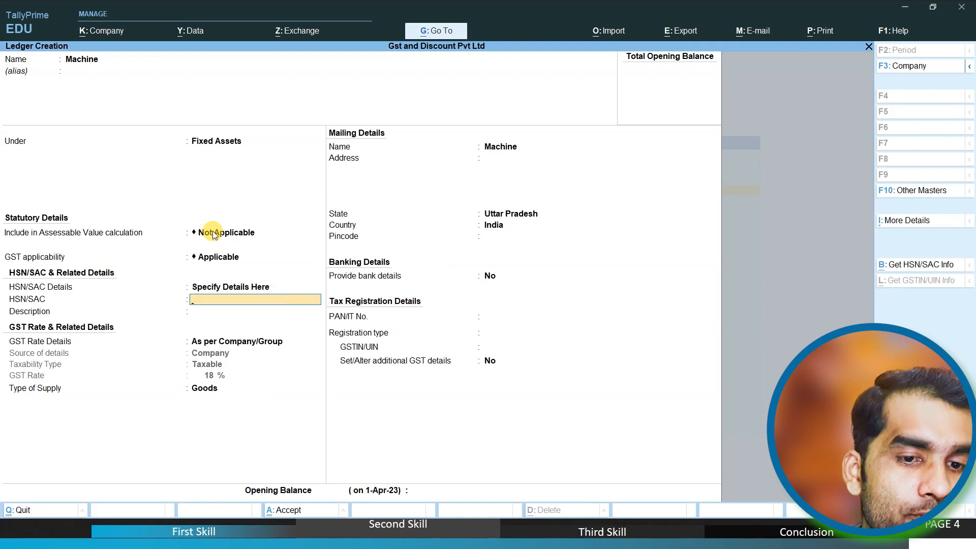
key("Return")
key("Return")
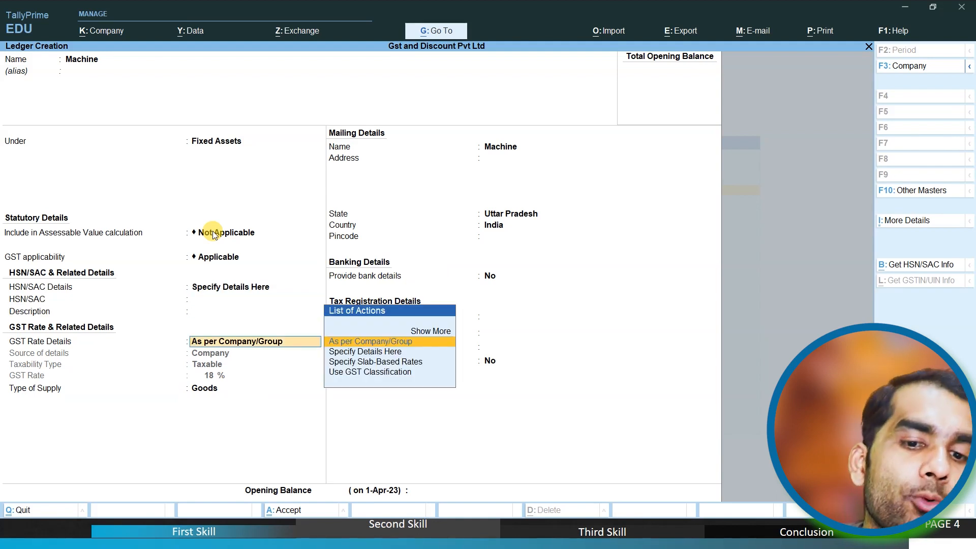
Specify the GST rate details directly in the ledger as Taxable with a GST rate of 18%
key("Down")
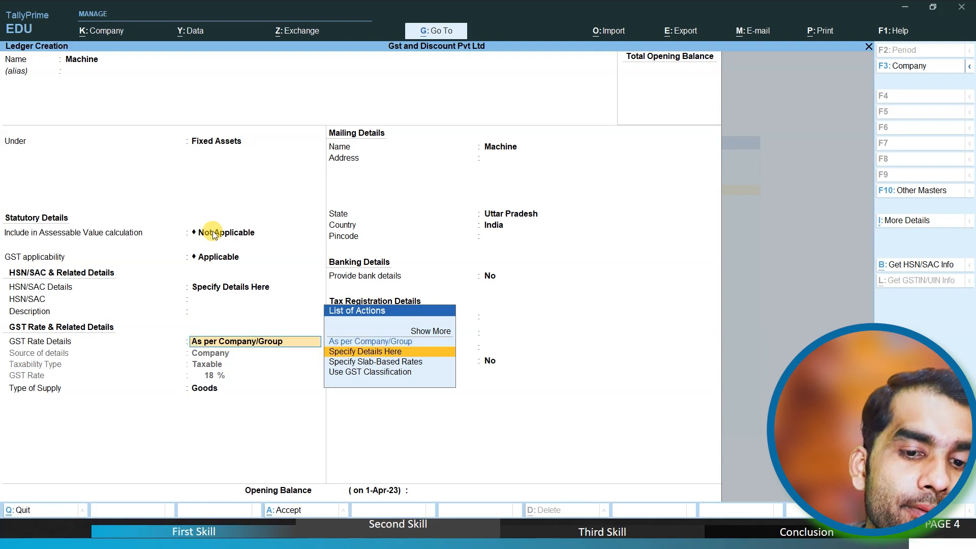
key("Return")
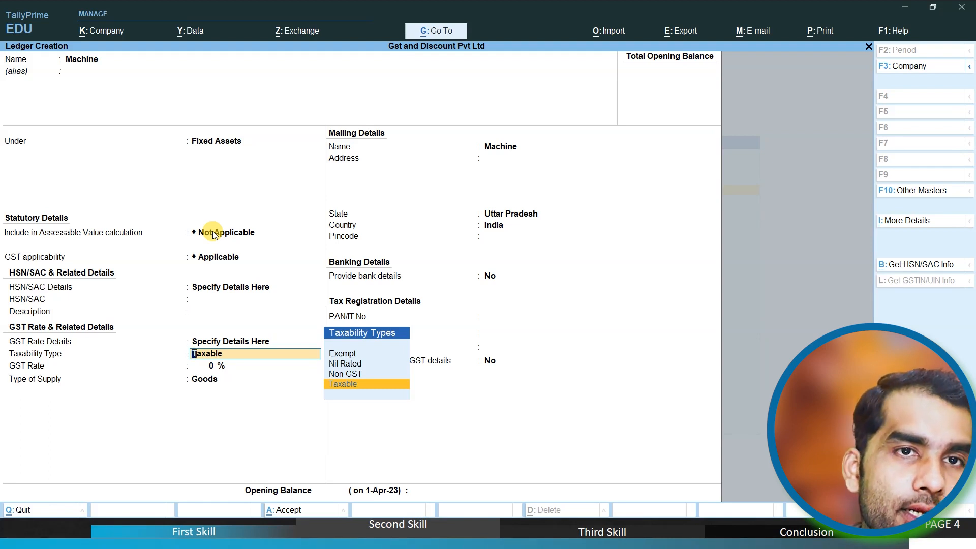
key("Return")
type("18")
key("Return")
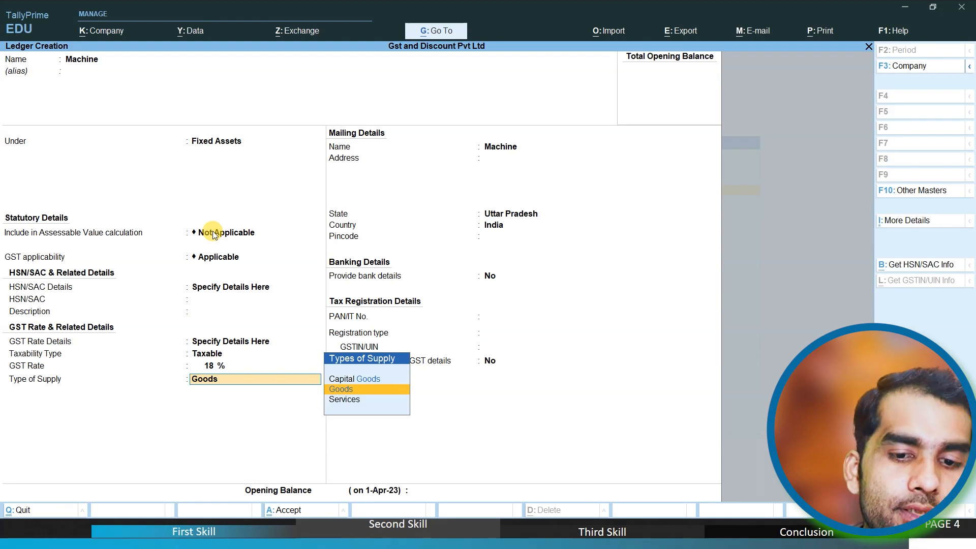
Set the type of supply to Capital Goods and save the Machine ledger
key("Up")
key("Return")
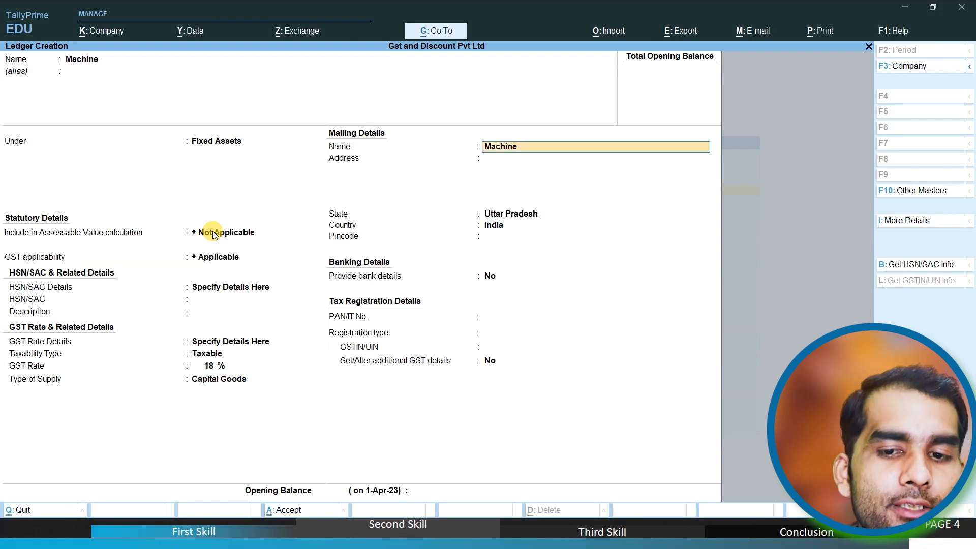
key("Return")
key("Return")
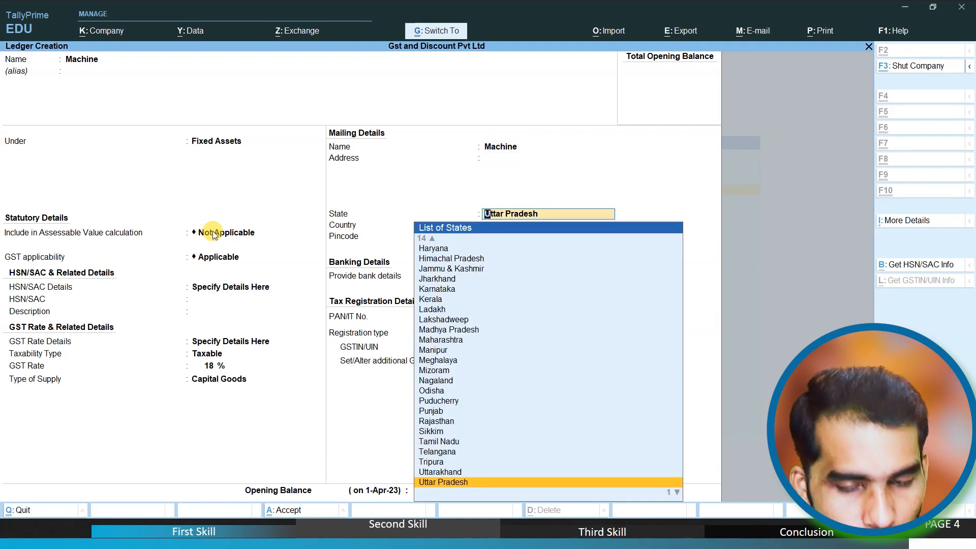
key("ctrl+a")
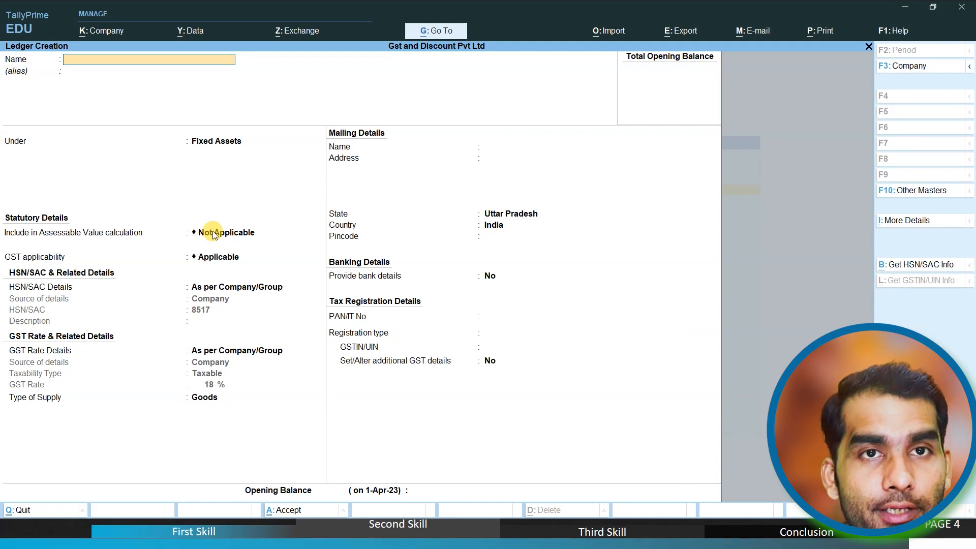
Name the new ledger Mohan Enterprices and leave its alias blank
type("Mohan")
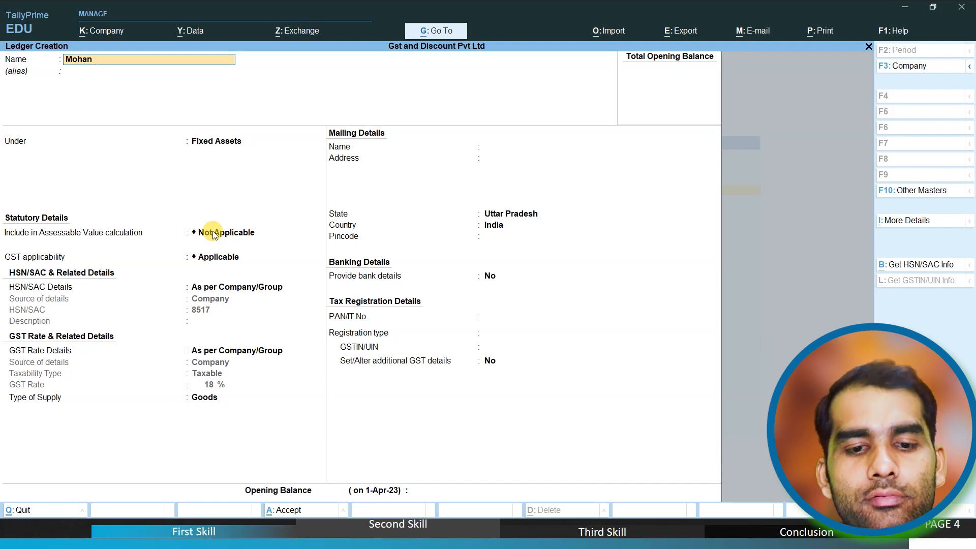
type(" Ente")
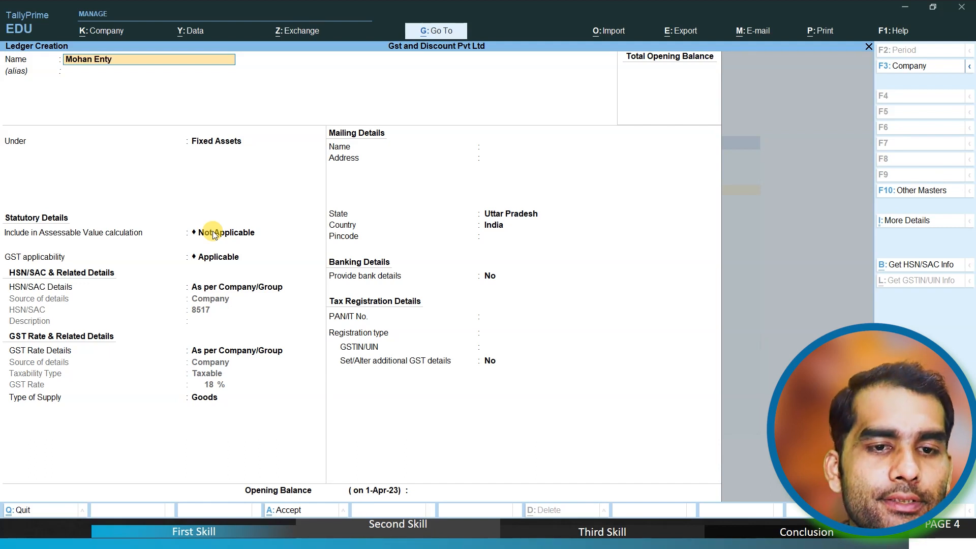
key("BackSpace")
type("er")
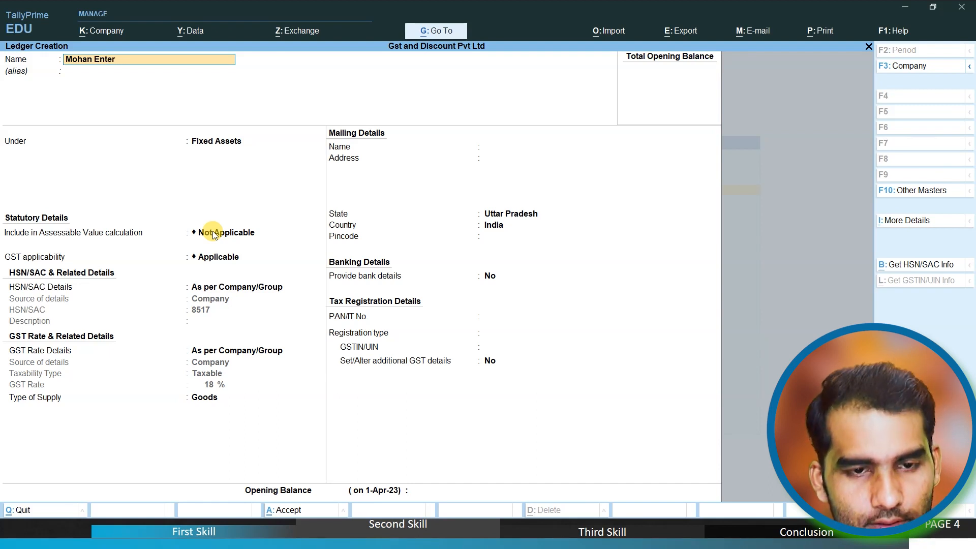
type("prises")
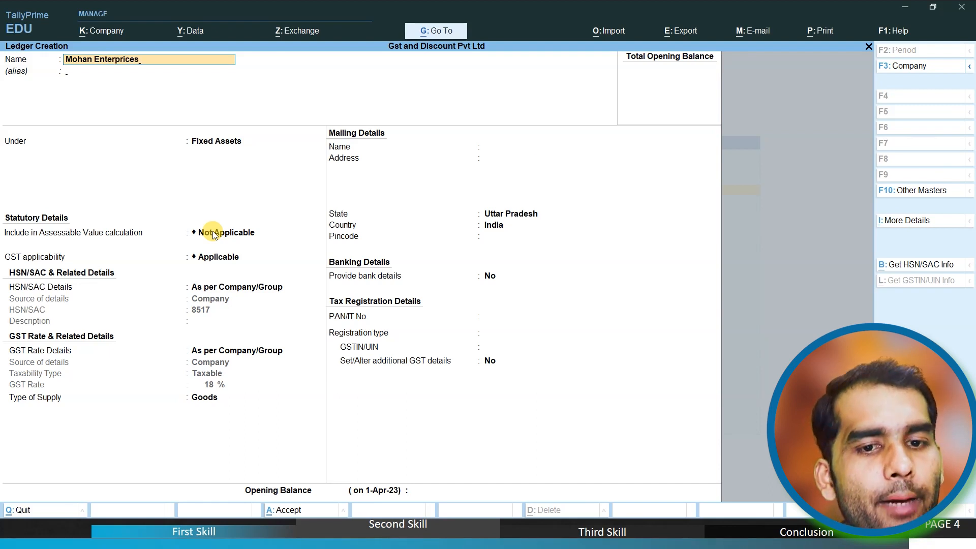
key("Return")
key("Return")
Place the supplier ledger under Sundry Creditors, keeping bill-by-bill balances on and the default credit period blank
type("S")
key("Down")
key("Down")
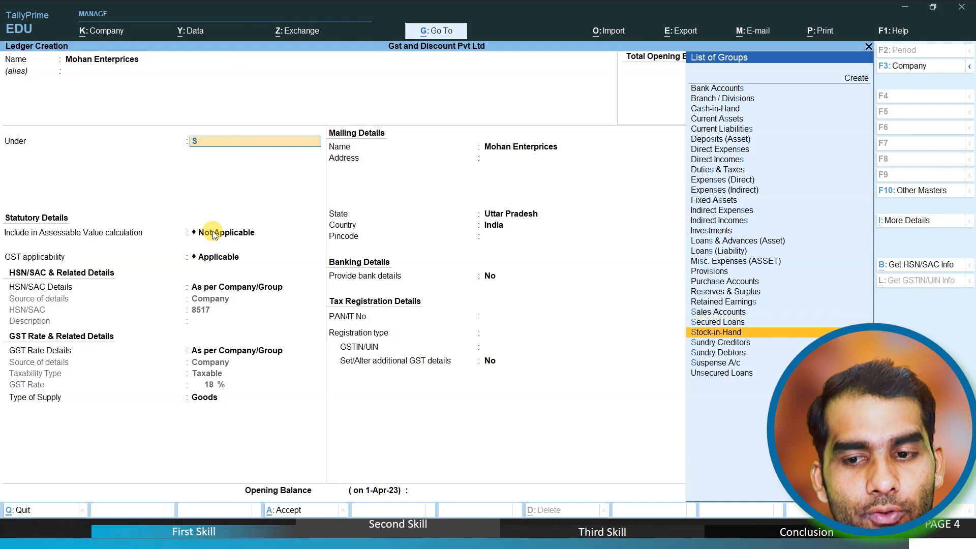
key("Down")
key("Return")
key("Return")
key("Return")
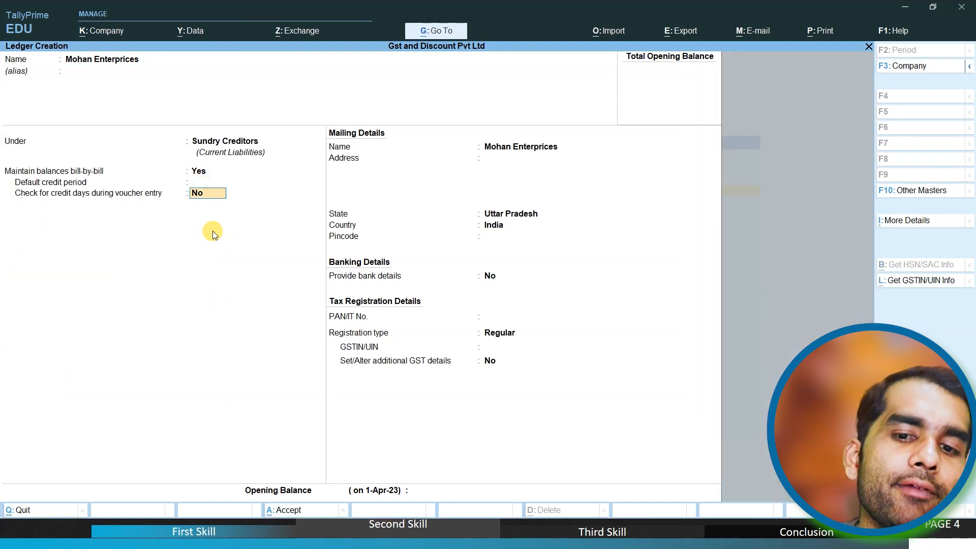
Leave the supplier's address blank, keep Uttar Pradesh and India as state and country, and save the ledger
key("Return")
key("Return")
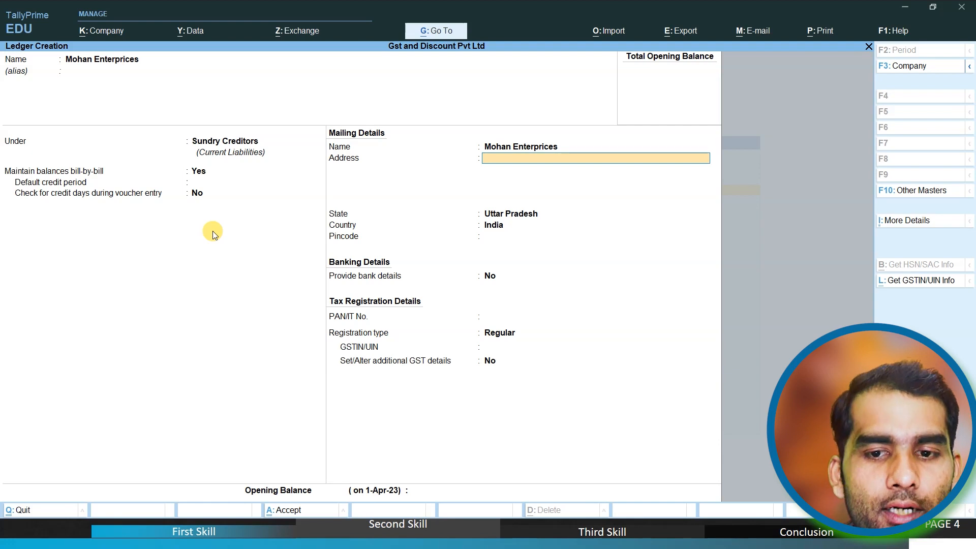
key("Return")
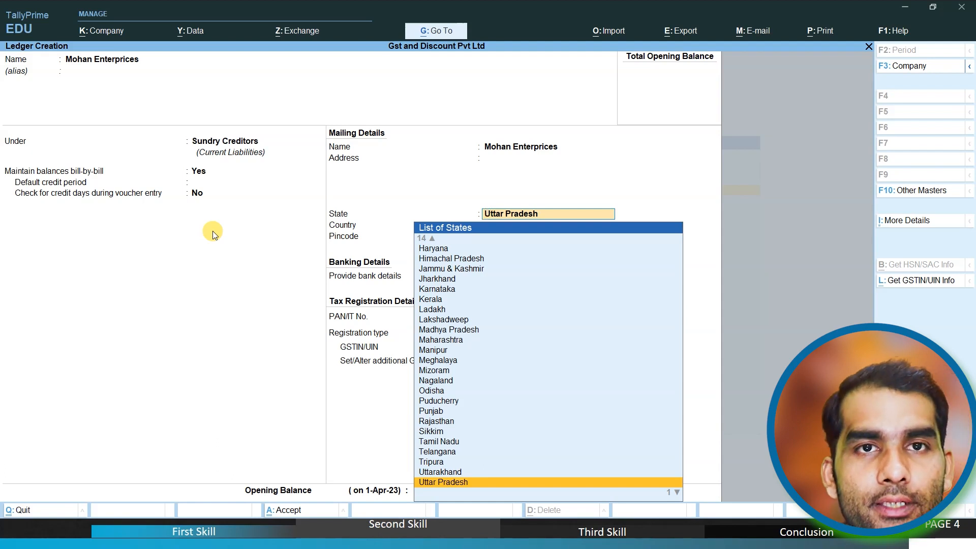
key("Return")
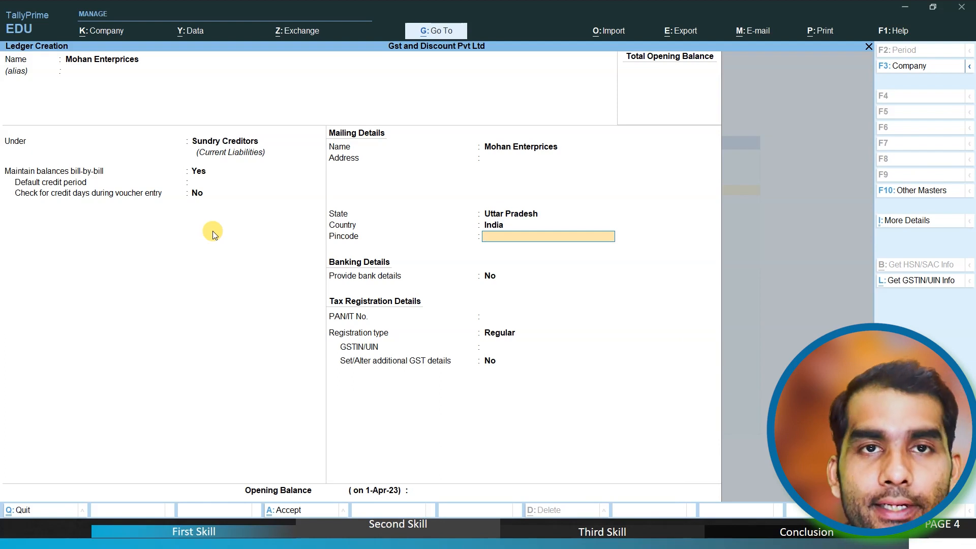
key("ctrl+a")
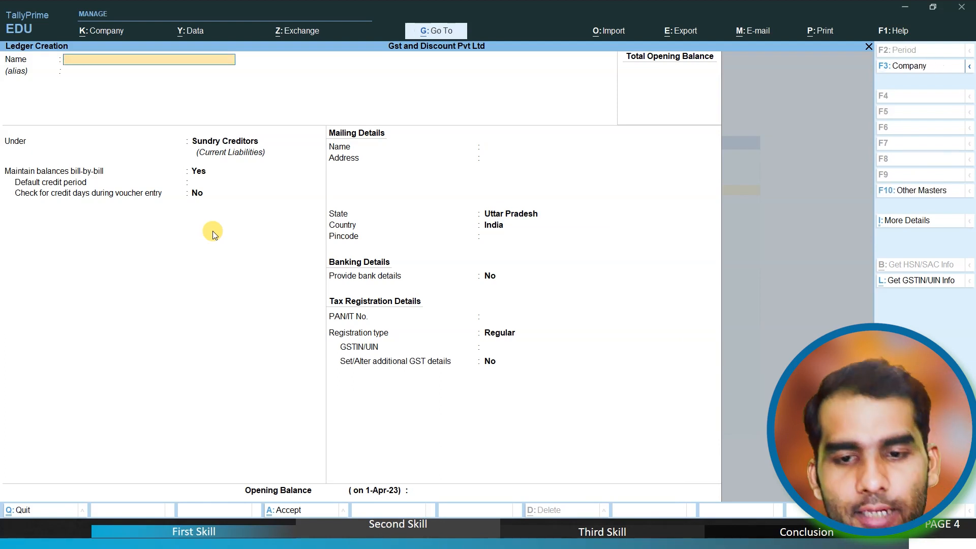
Quit ledger creation, return to the Gateway of Tally and open a new purchase voucher
key("Escape")
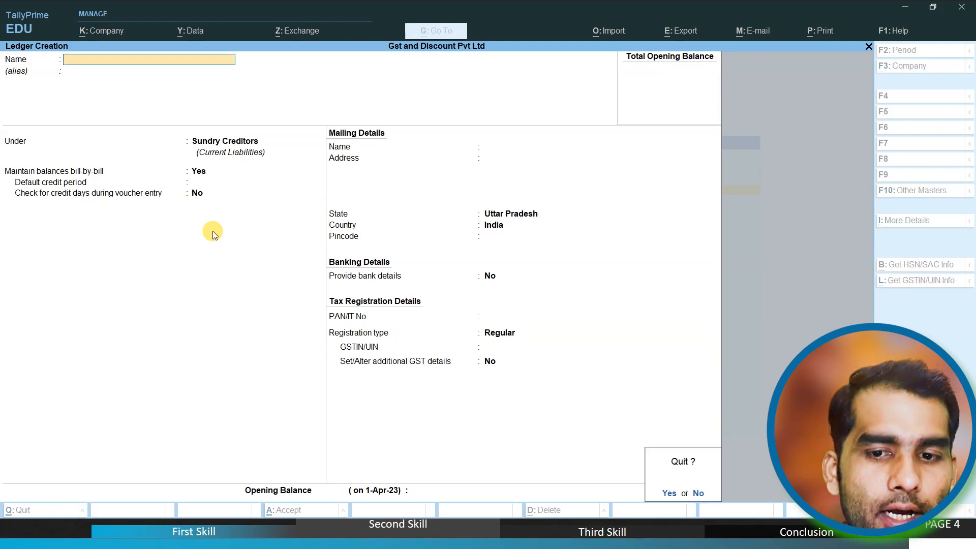
key("y")
key("Escape")
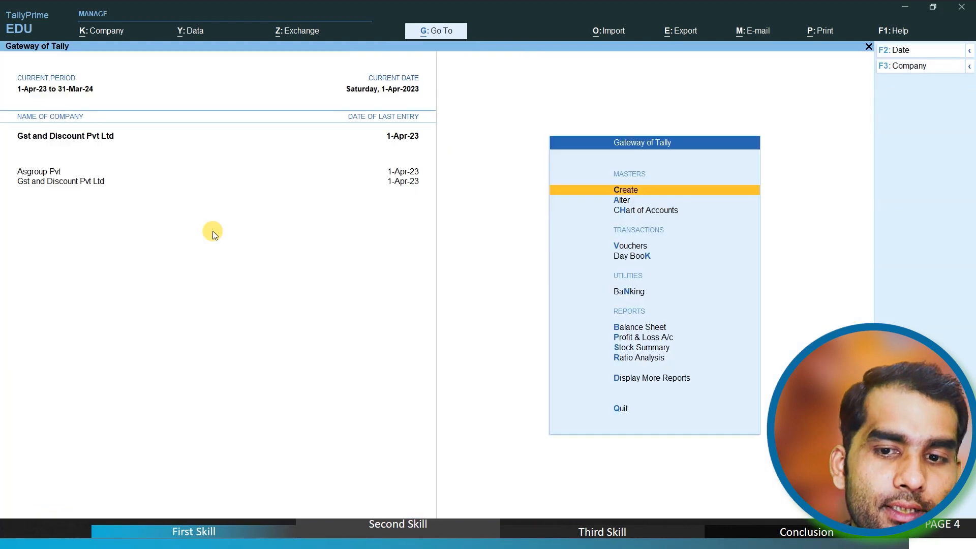
key("Down")
key("Down")
key("Down")
key("Return")
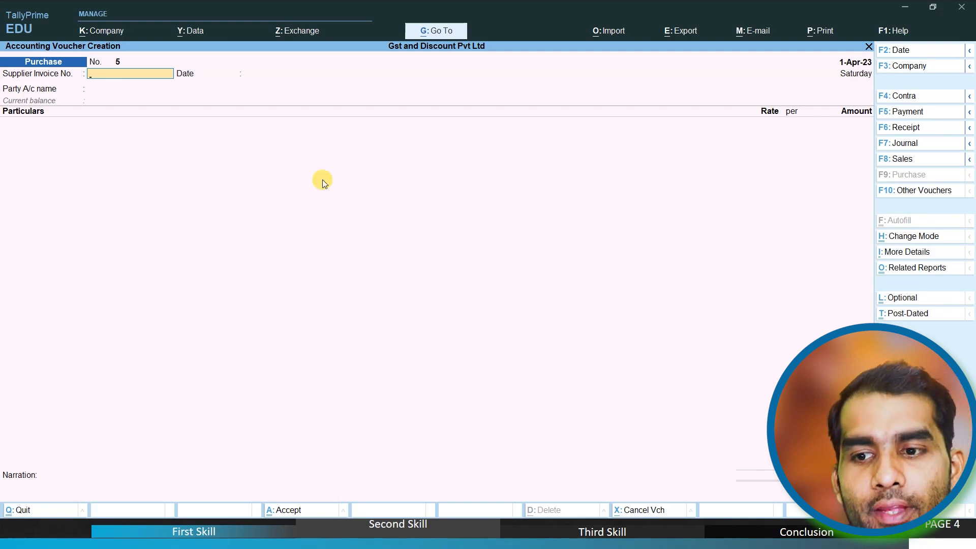
Switch the purchase voucher to Item Invoice mode and enter supplier invoice number 103 dated 1-Apr-23
left_click(910, 236)
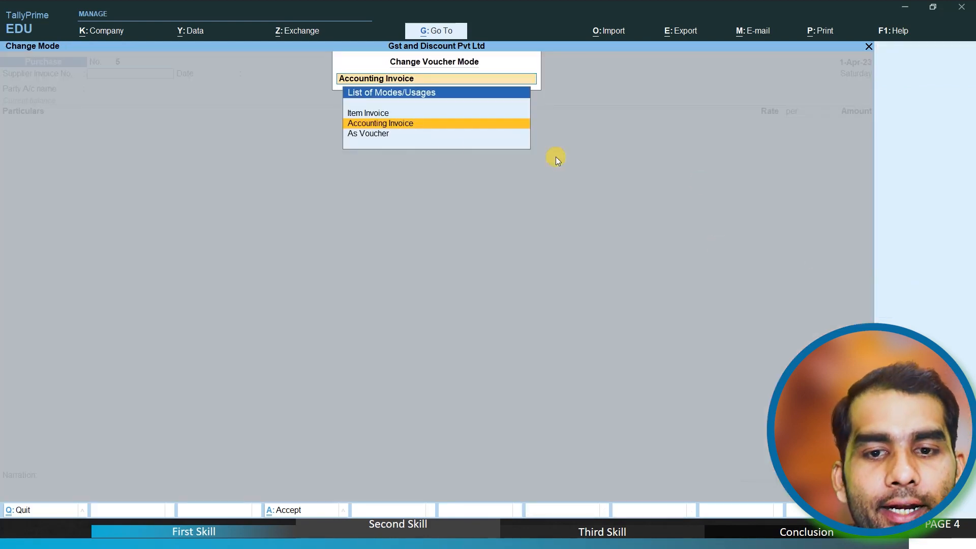
left_click(372, 112)
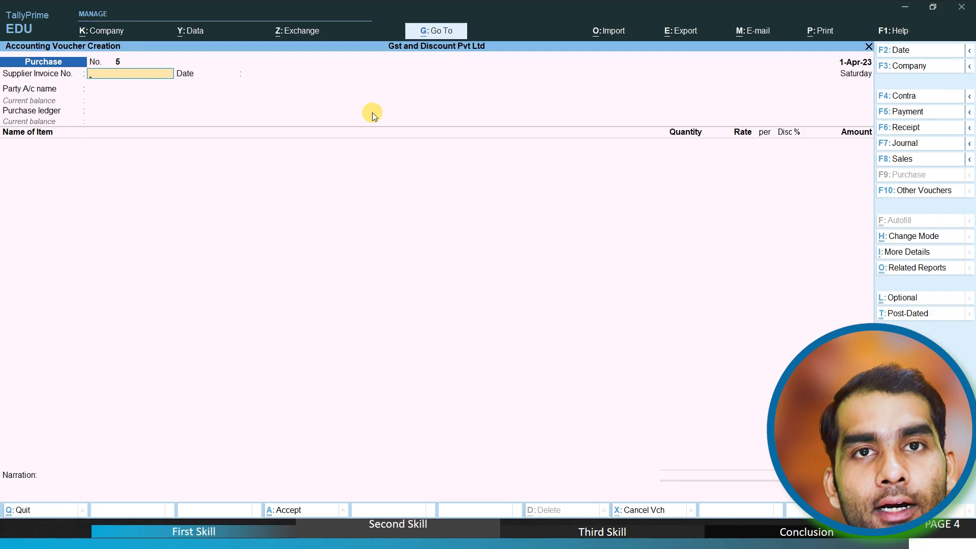
type("103")
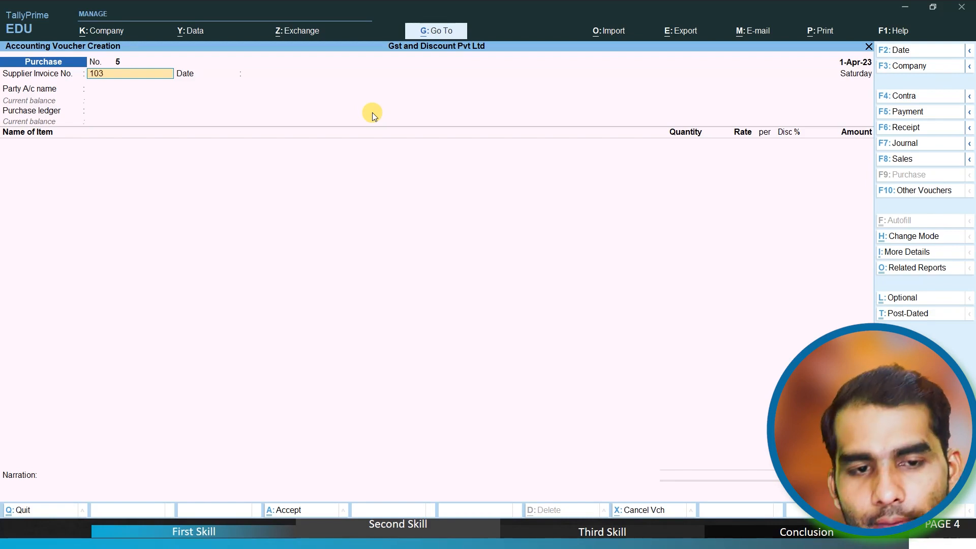
key("Return")
key("Return")
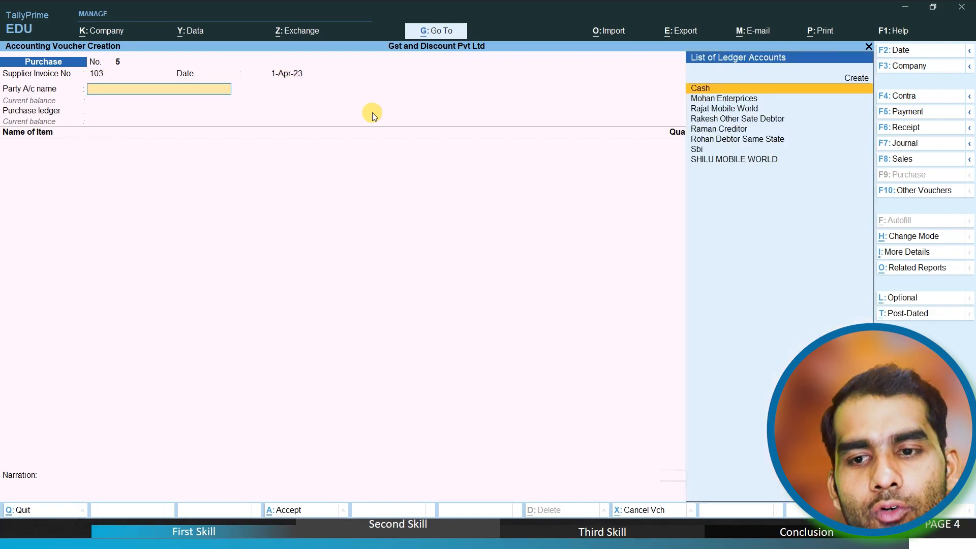
Select Mohan Enterprices as the party account, accepting blank receipt details and the default party details
key("Down")
key("Return")
key("Return")
key("Return")
key("Return")
key("Return")
key("Return")
key("Return")
key("Return")
key("Return")
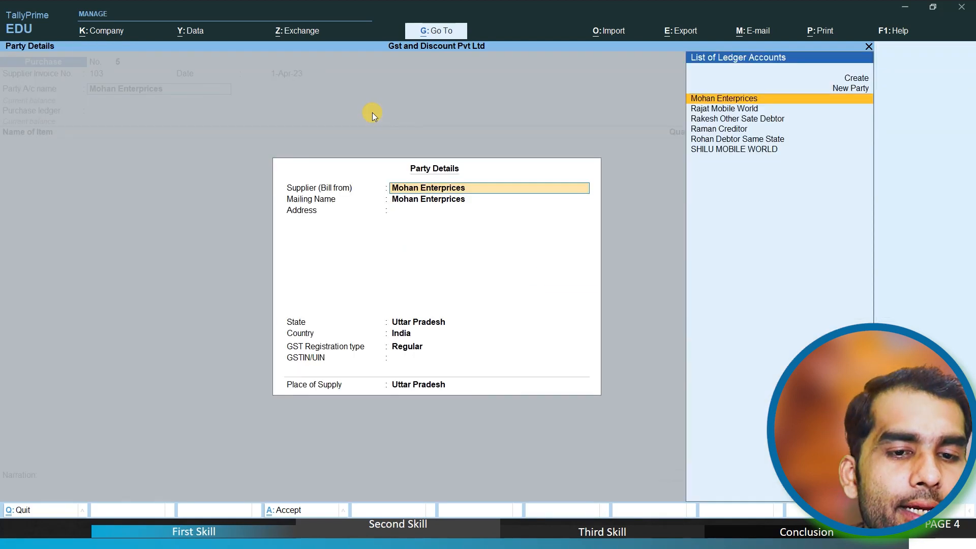
key("Return")
key("Return")
key("Return")
key("Return")
key("Return")
key("Return")
key("Return")
key("Return")
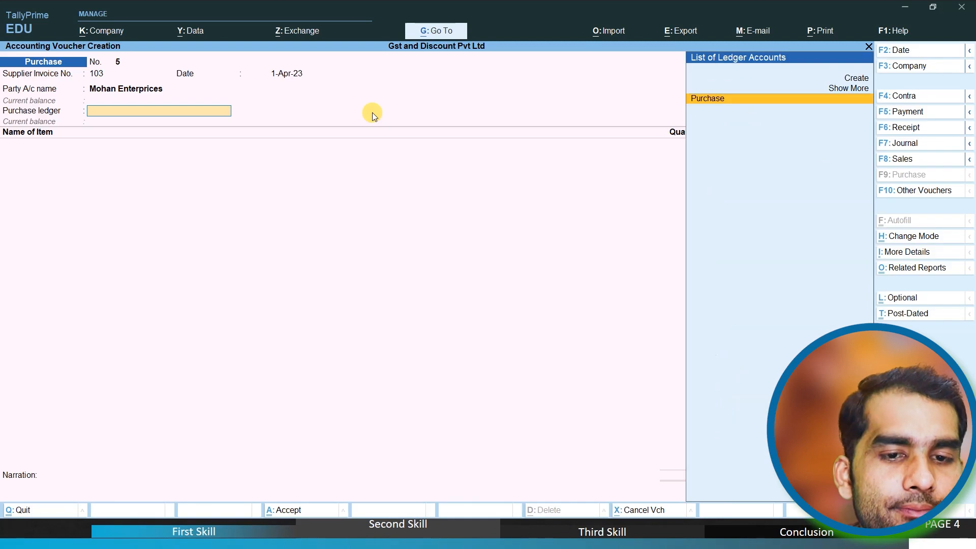
Select the Purchase ledger and try to find the machine among the stock items
key("Return")
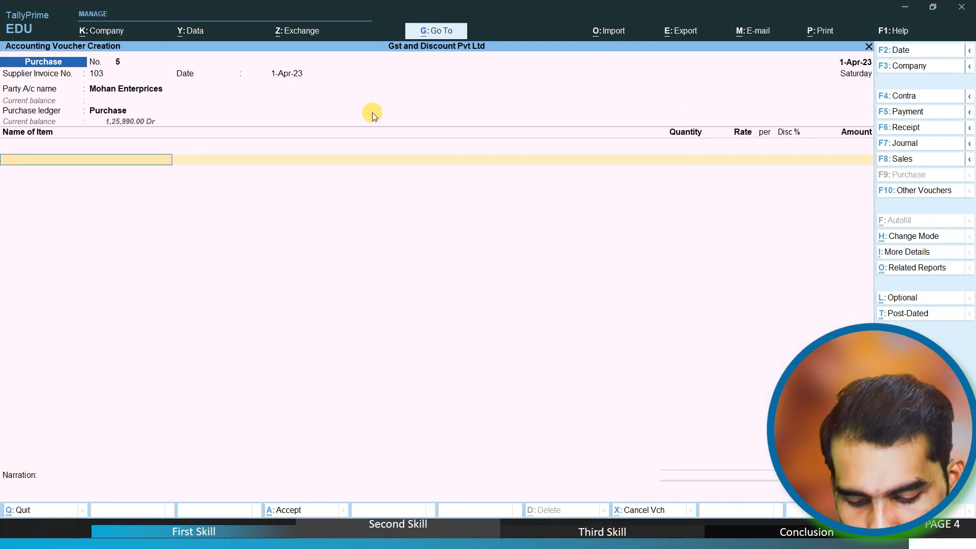
type("M")
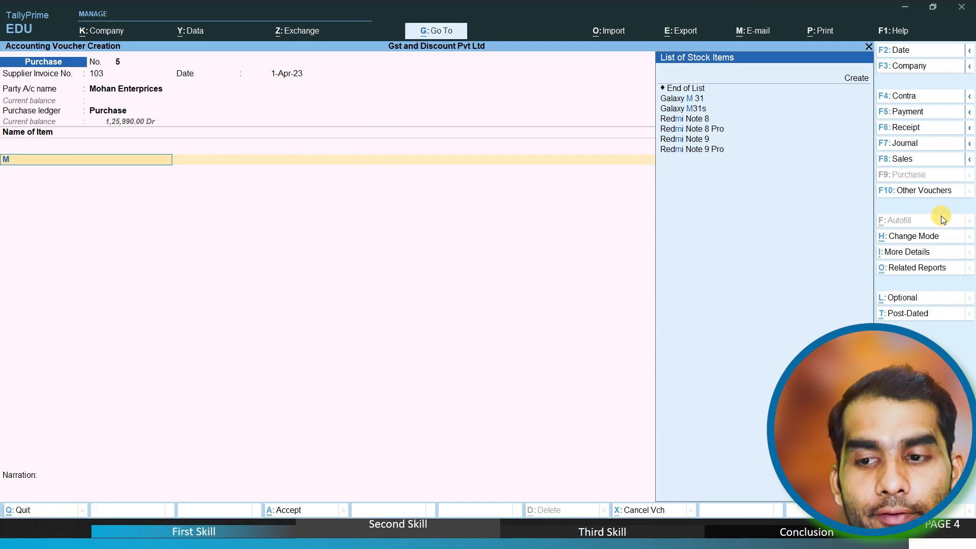
Change the purchase voucher's mode to Accounting Invoice
left_click(933, 236)
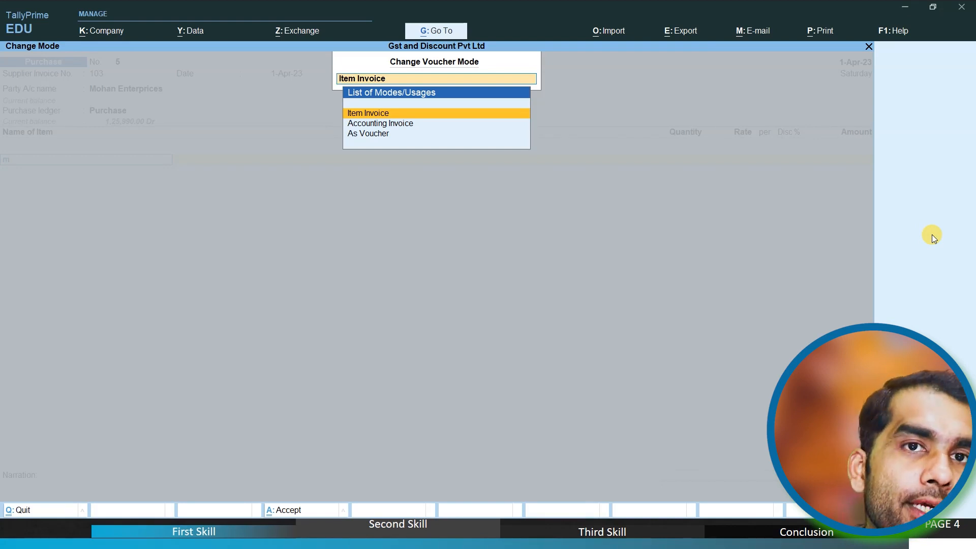
key("Down")
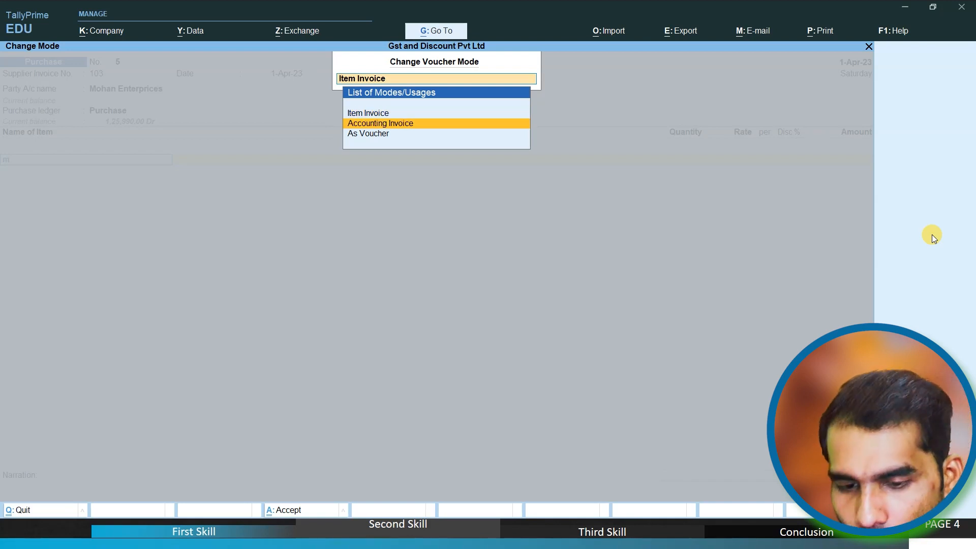
key("Return")
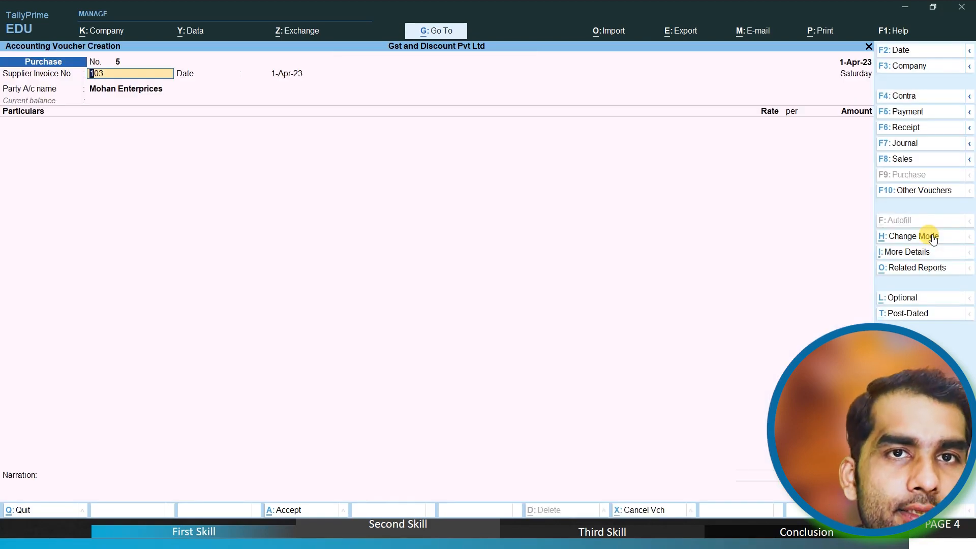
Keep the supplier invoice number, date and party account, and accept the receipt and party details unchanged
key("Return")
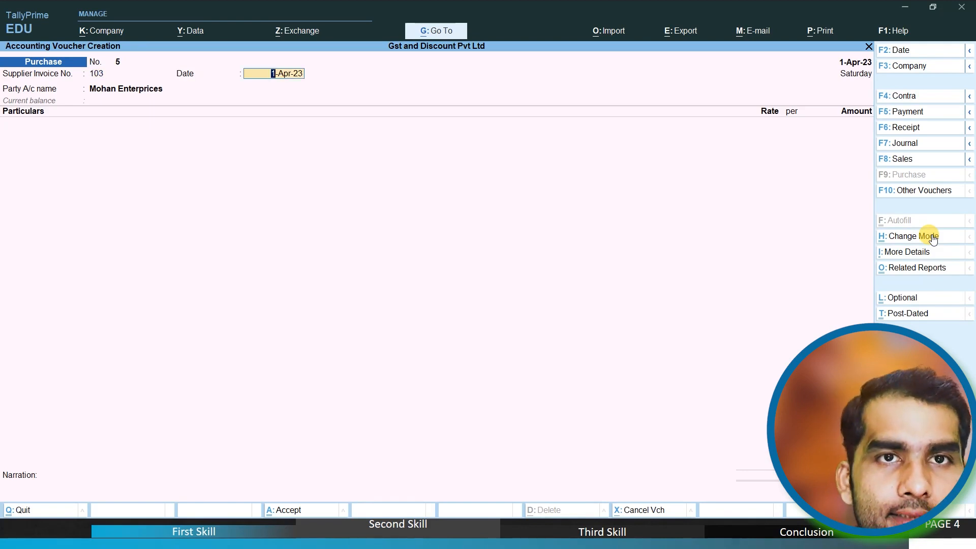
key("Return")
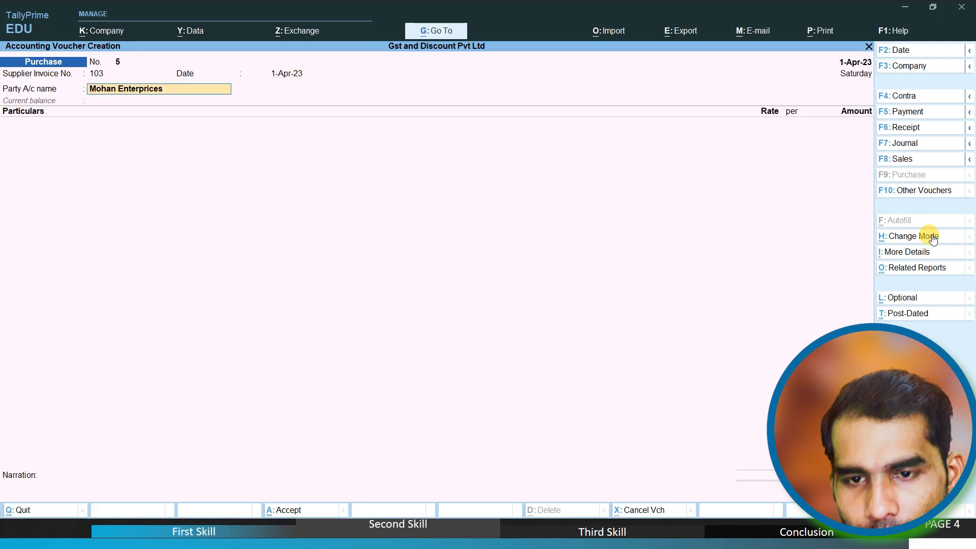
key("Return")
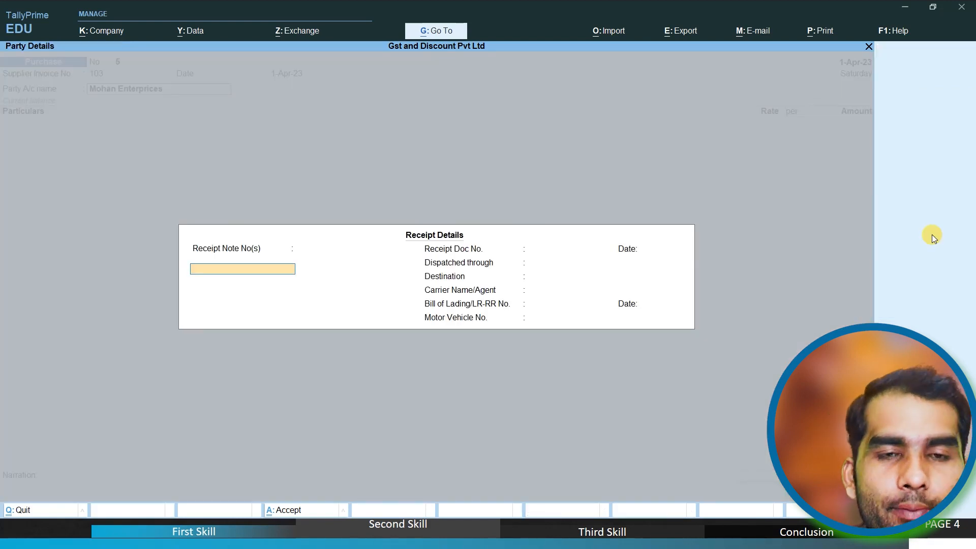
key("Return")
key("Return")
key("Return")
key("Return")
key("Return")
key("Return")
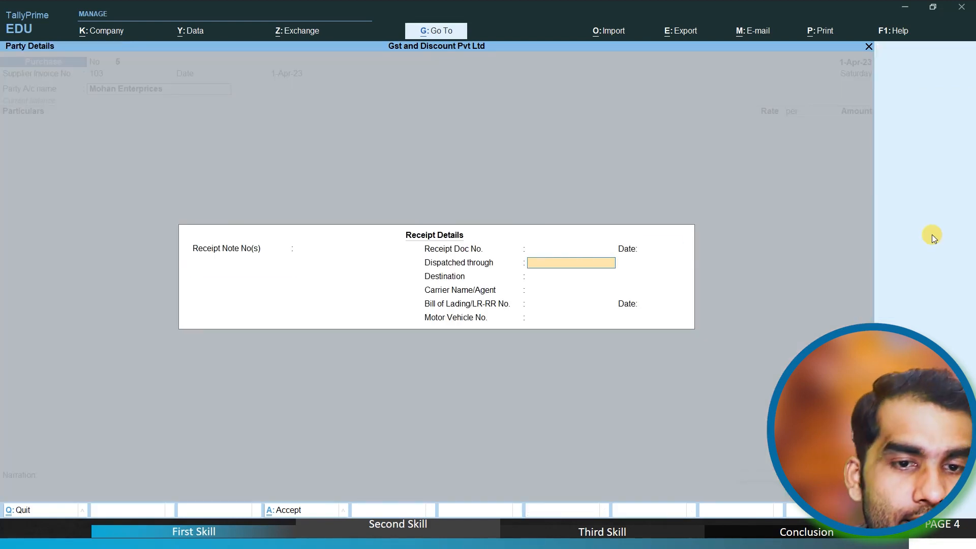
key("Return")
key("Return")
key("Return")
key("Return")
key("Return")
key("Return")
key("Return")
key("Return")
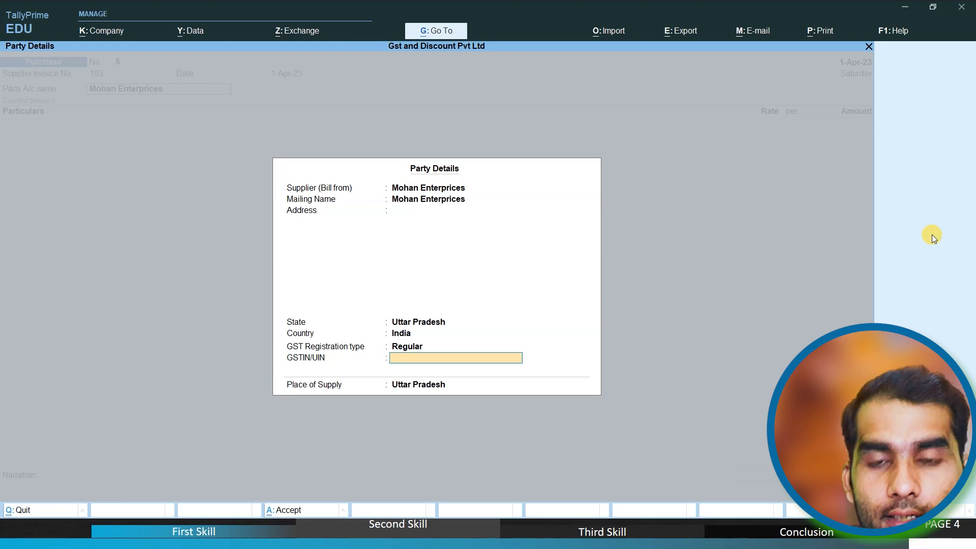
key("Return")
key("Return")
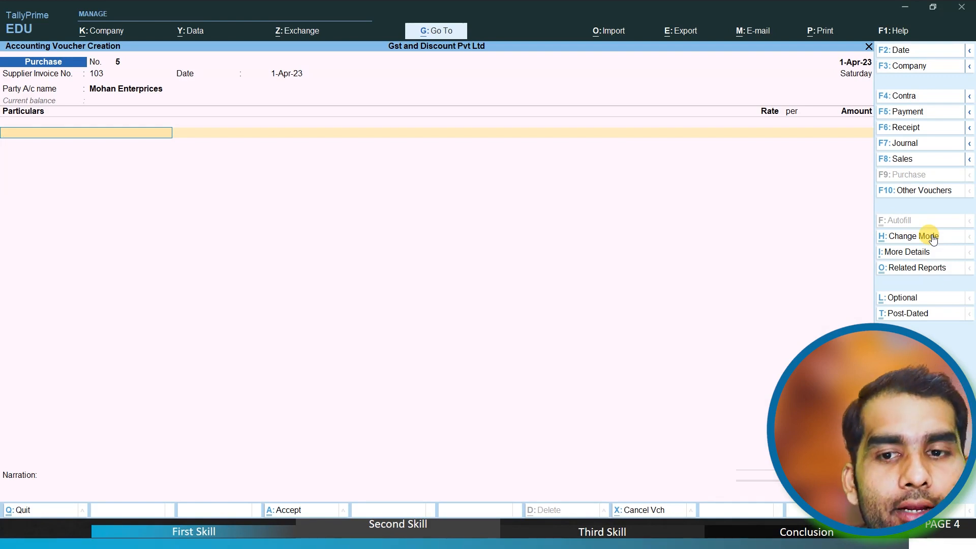
Add the Machine ledger to the voucher's particulars with an amount of 1,00,000
type("M")
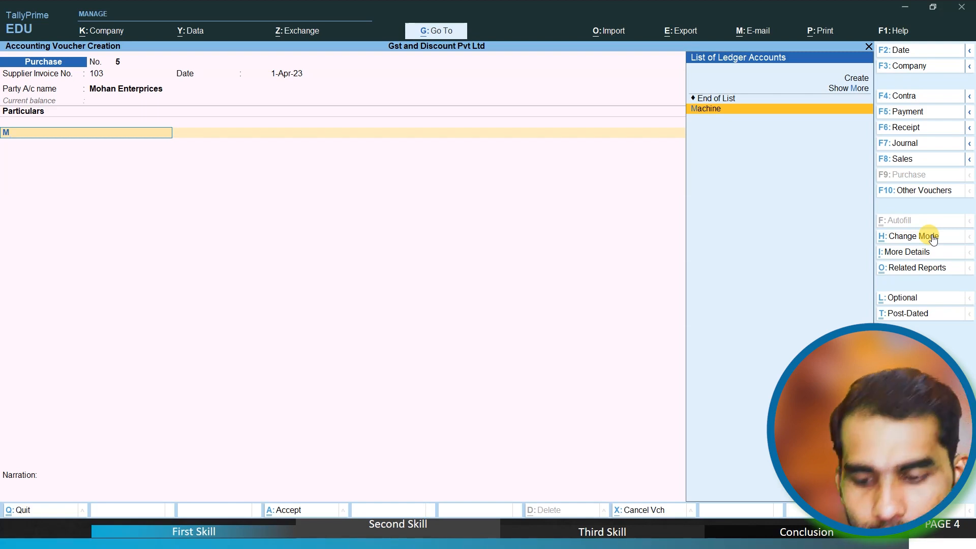
key("Return")
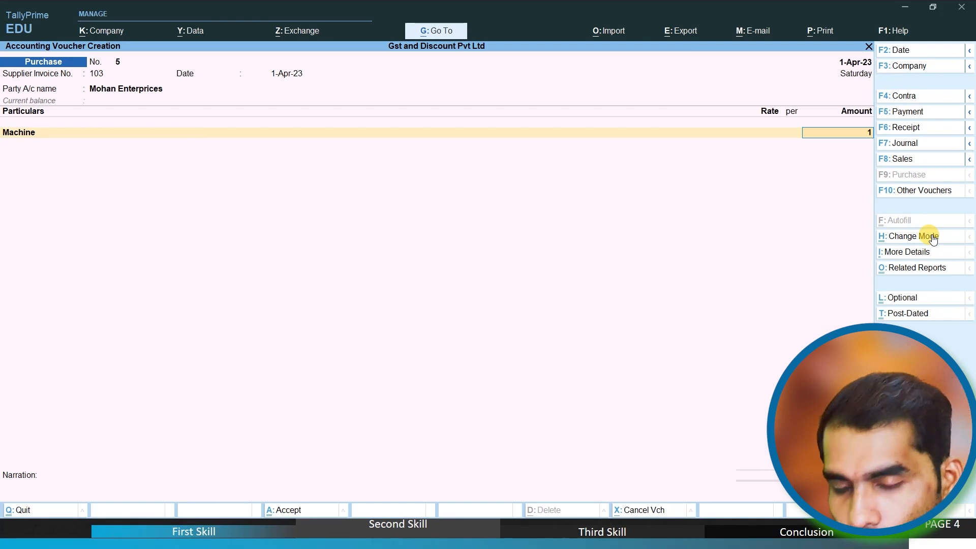
type("1,00,000")
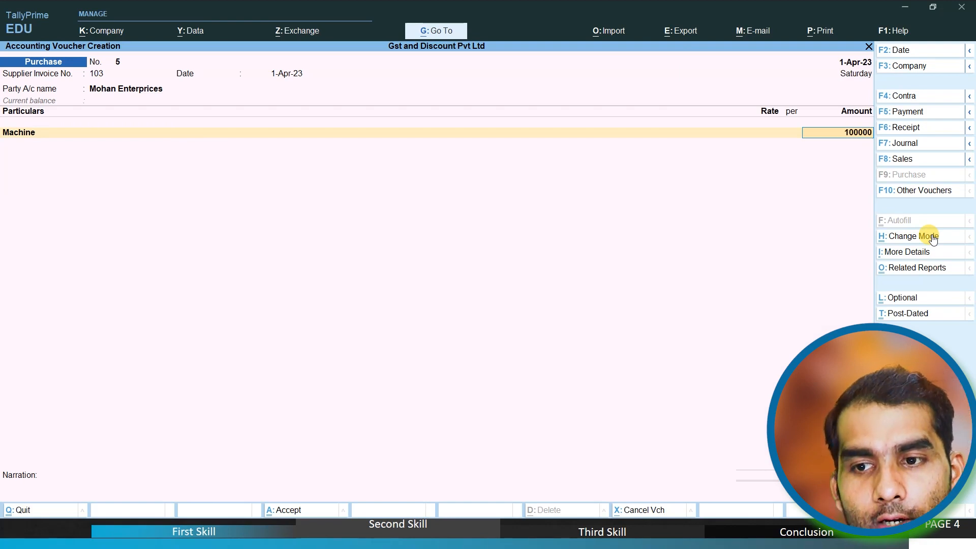
key("Return")
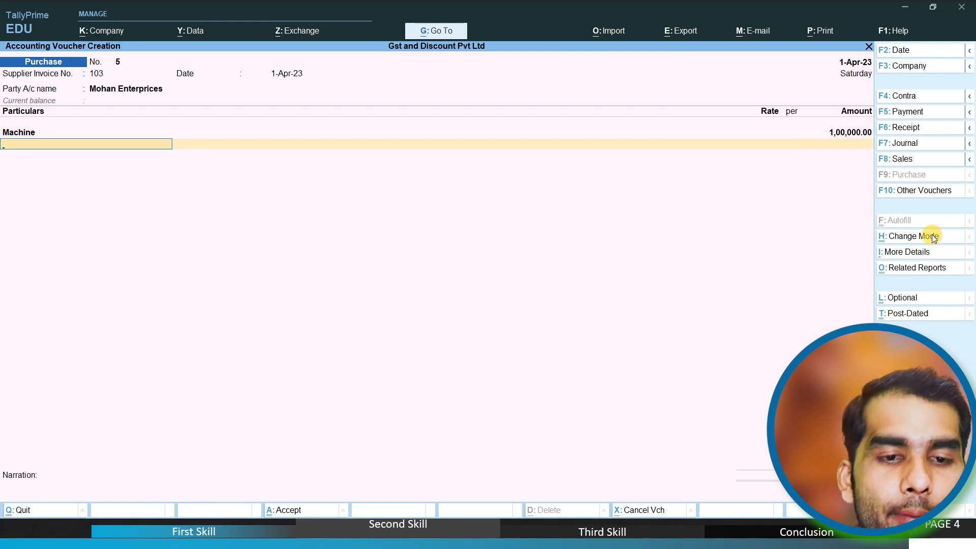
key("Return")
key("BackSpace")
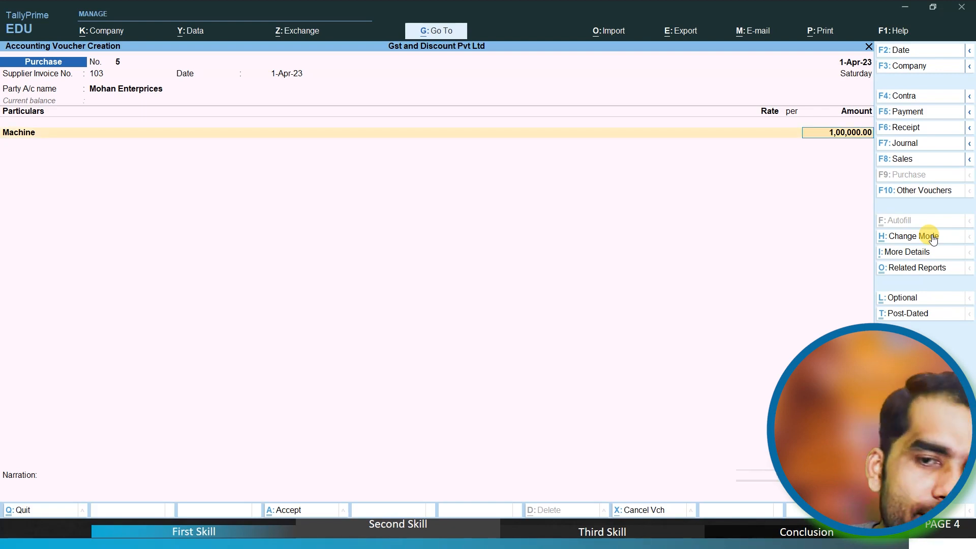
Accept the Machine amount and add the C Gst ledger at 9% as the following particulars line
key("Return")
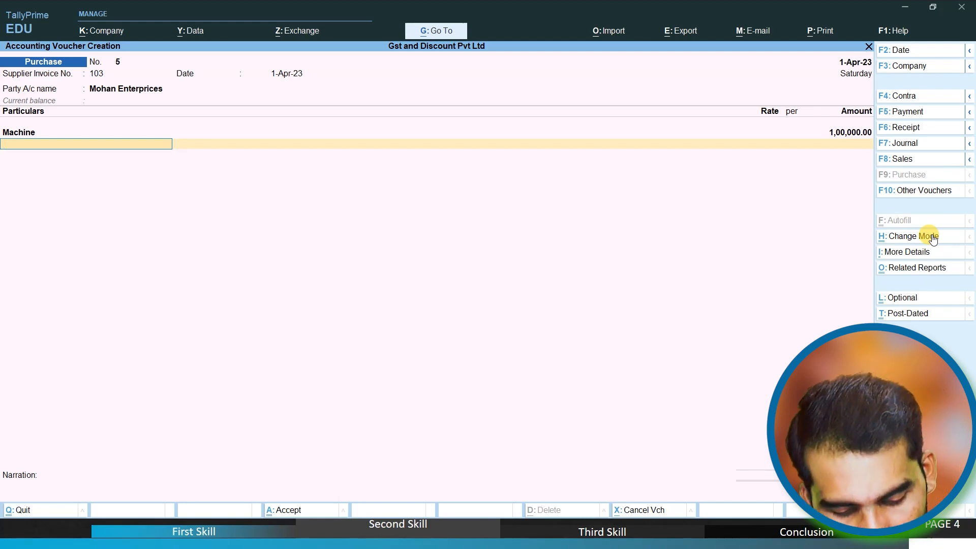
type("C")
key("Return")
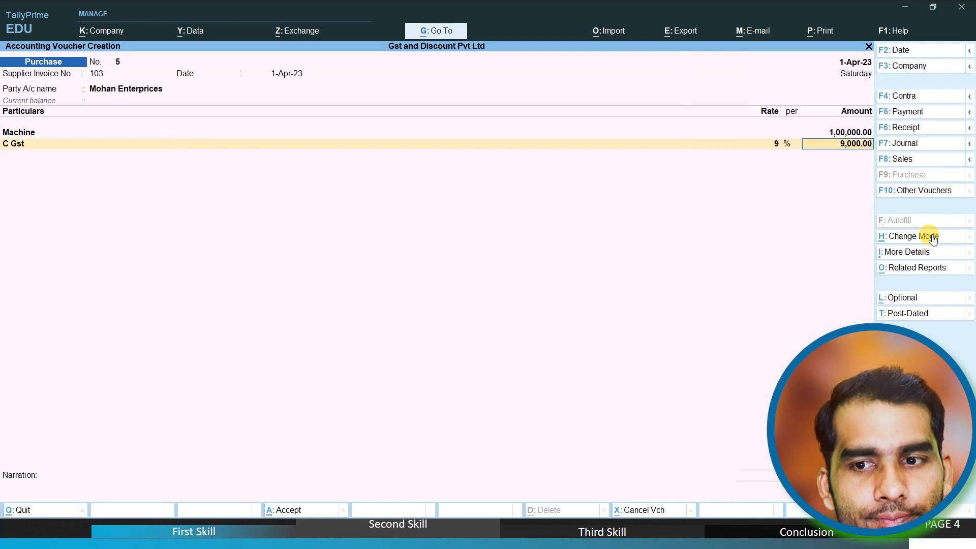
Try the I Gst ledger in place of C Gst on the tax line, and switch it back to C Gst
key("BackSpace")
type("I")
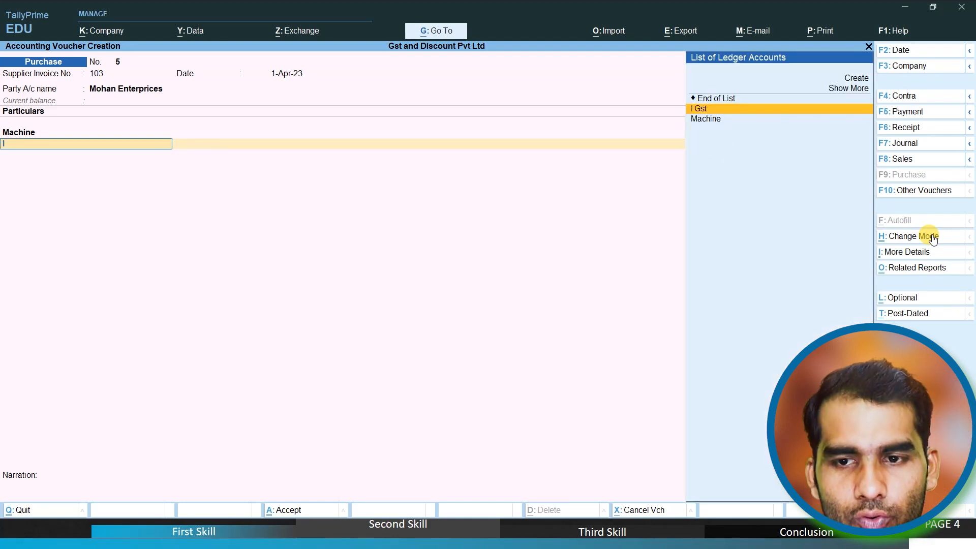
key("Return")
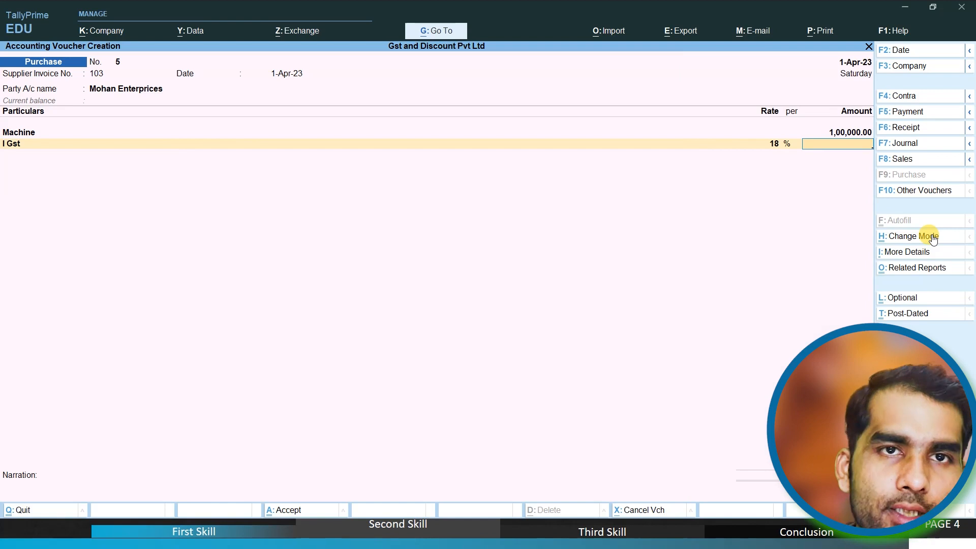
key("BackSpace")
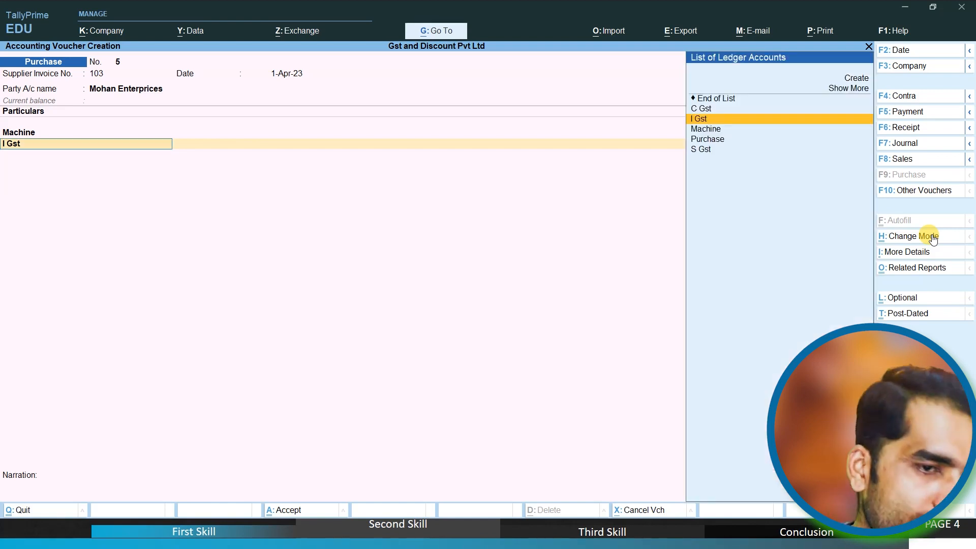
type("c")
key("Return")
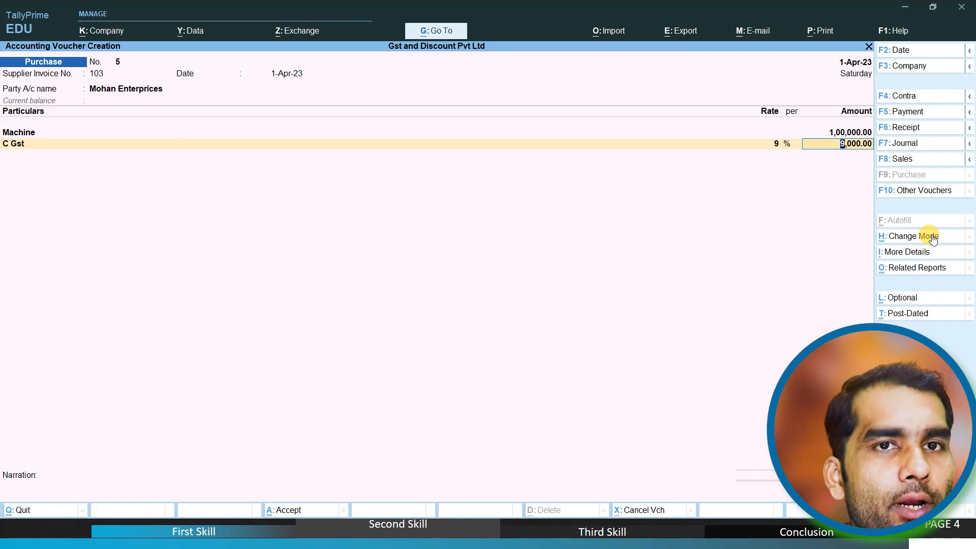
Accept the C Gst amount, add the S Gst ledger at 9% below it, and save the purchase voucher
key("Return")
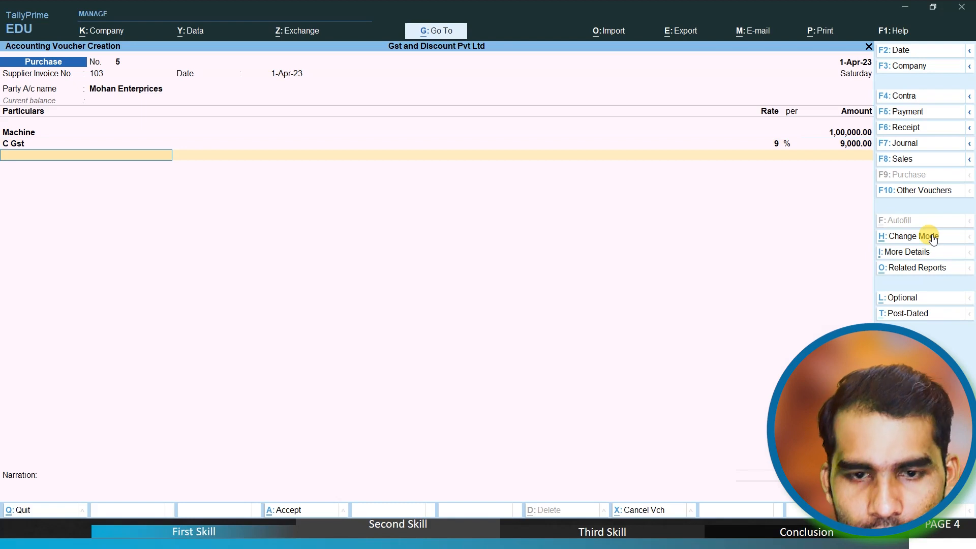
type("S")
key("Return")
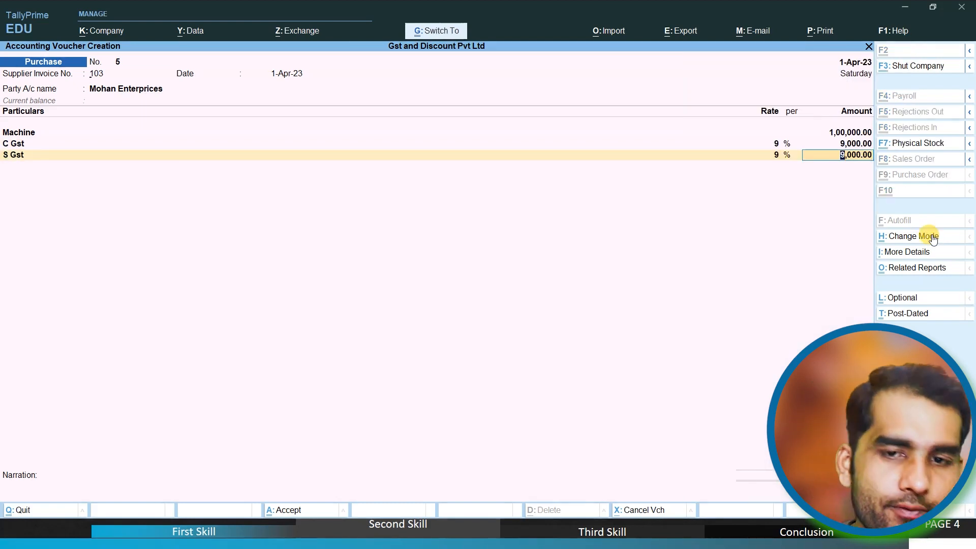
key("ctrl+a")
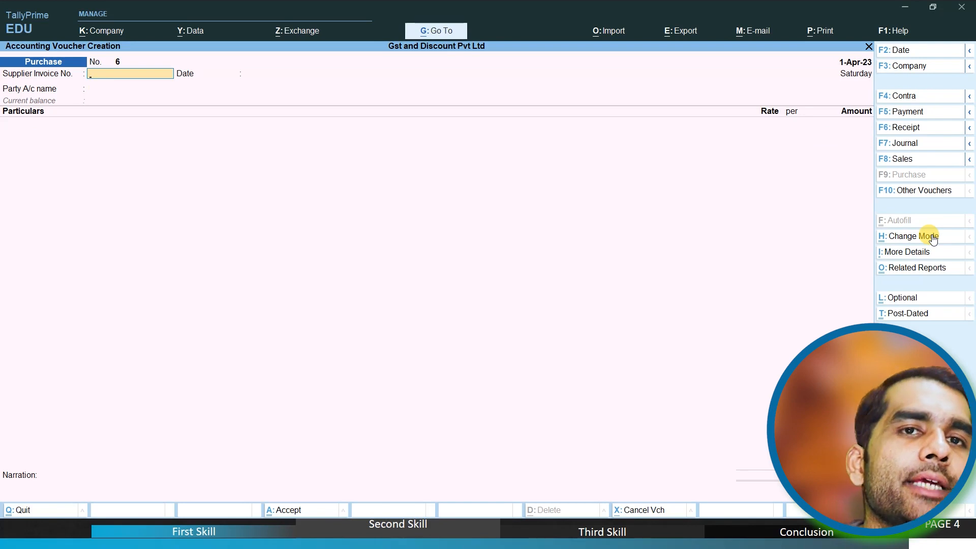